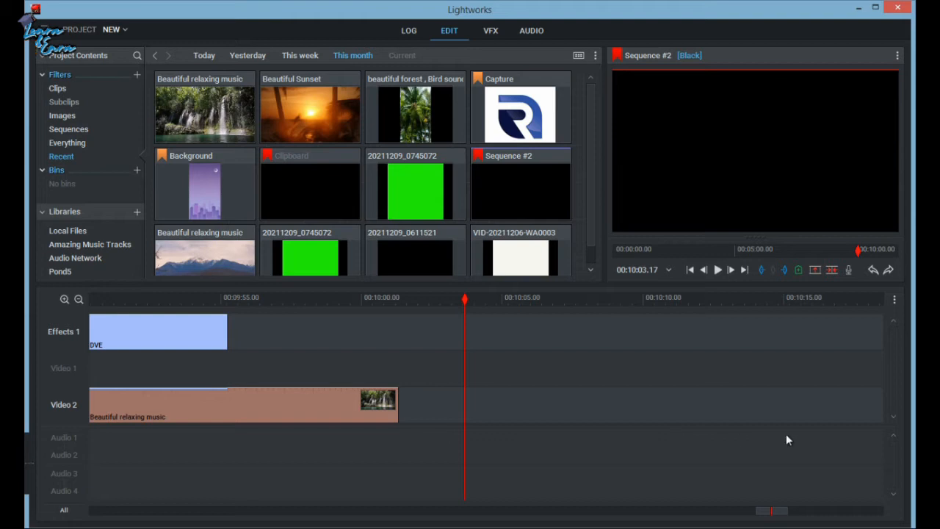
- Place the Beautiful Sunset clip on Video 2 after the waterfall clip and add a Titles effect on Effects 1 near its start
{"action": "left_click_drag", "start_coordinate": [299, 104], "coordinate": [459, 415]}
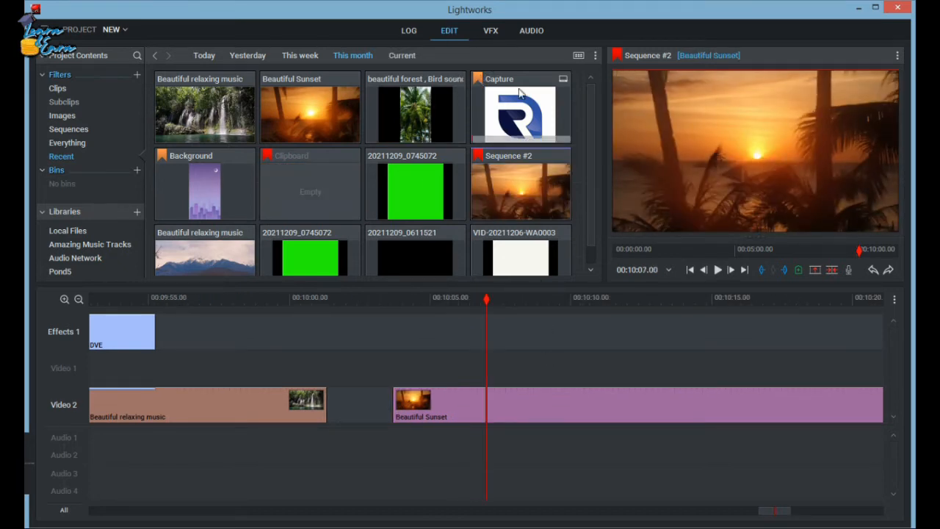
{"action": "left_click", "coordinate": [486, 32]}
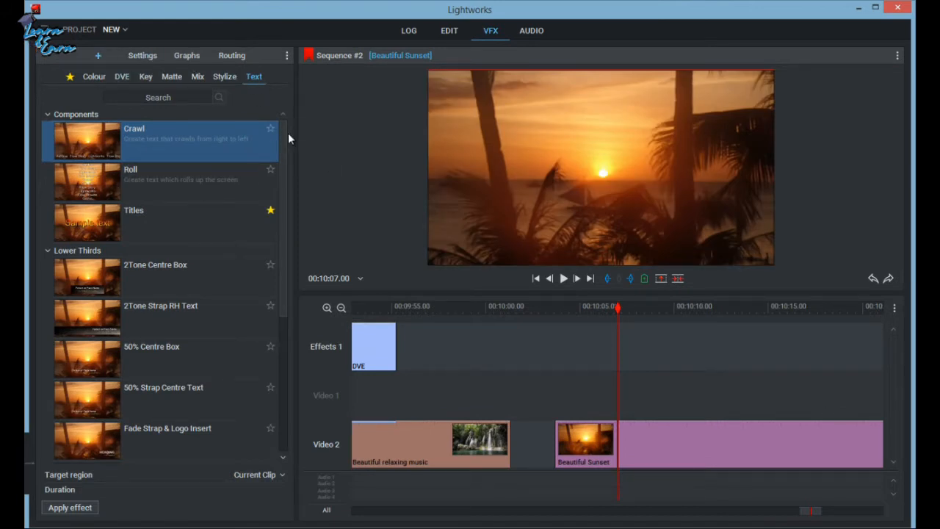
{"action": "mouse_move", "coordinate": [280, 133]}
{"action": "left_mouse_down"}
{"action": "mouse_move", "coordinate": [274, 283]}
{"action": "mouse_move", "coordinate": [286, 122]}
{"action": "left_mouse_up"}
{"action": "left_click", "coordinate": [84, 228]}
{"action": "mouse_move", "coordinate": [82, 229]}
{"action": "left_mouse_down"}
{"action": "mouse_move", "coordinate": [411, 340]}
{"action": "mouse_move", "coordinate": [565, 376]}
{"action": "left_mouse_up"}
{"action": "left_click_drag", "start_coordinate": [560, 433], "coordinate": [561, 432]}
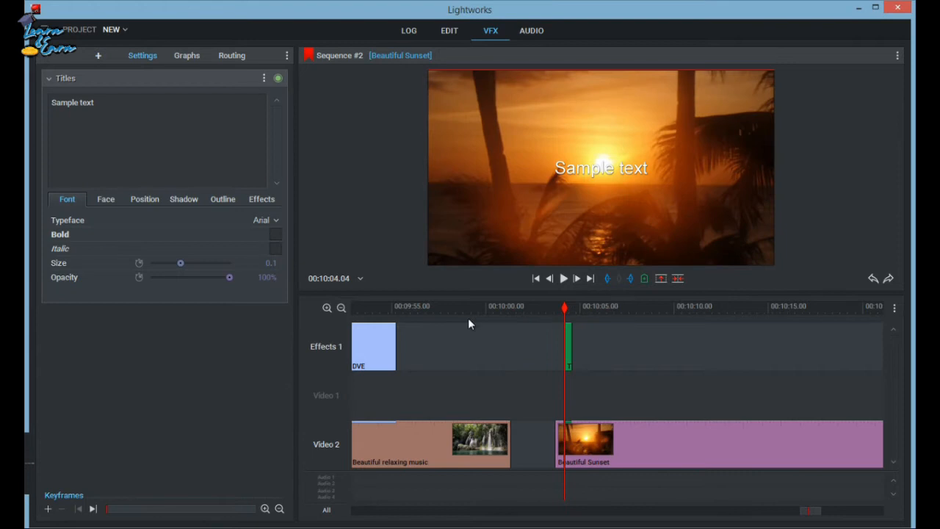
- Replace the title's sample text with "Learn & Earn"
{"action": "left_click", "coordinate": [114, 118]}
{"action": "left_click_drag", "start_coordinate": [120, 108], "coordinate": [51, 104]}
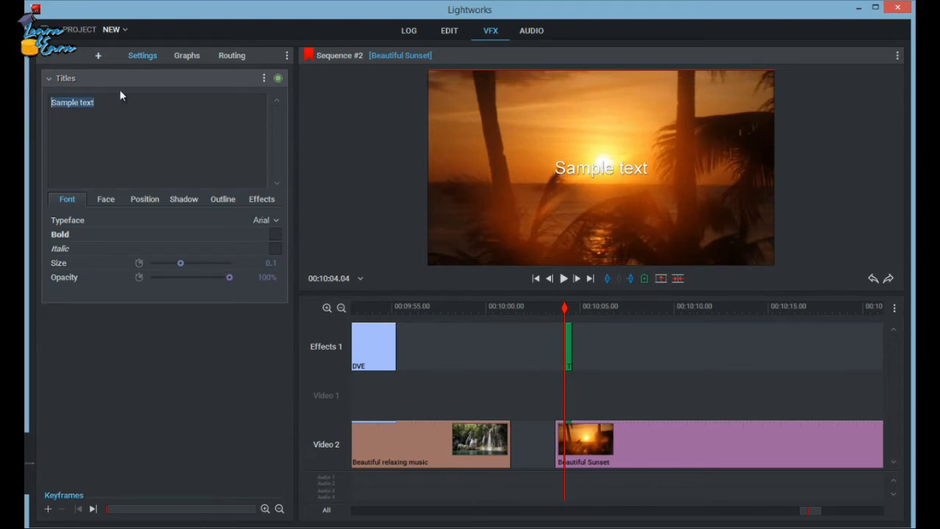
{"action": "key", "text": "Delete"}
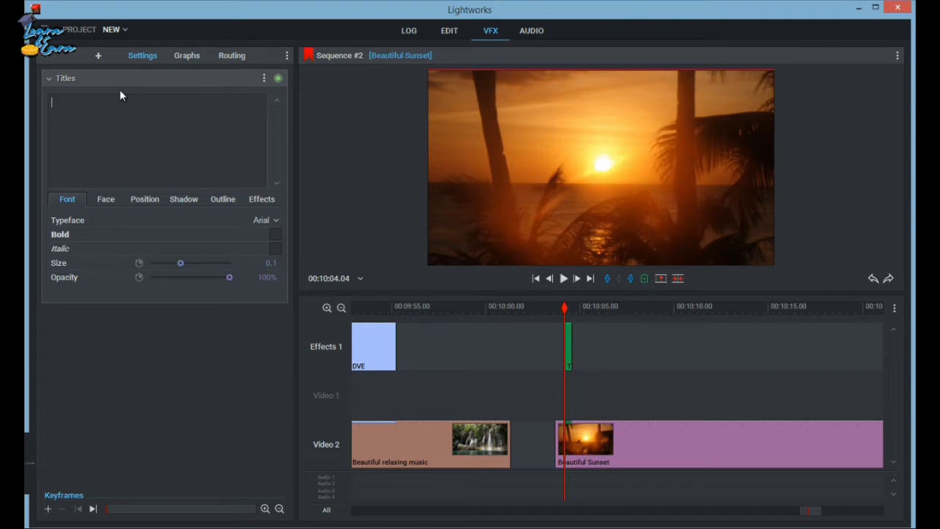
{"action": "type", "text": "Lea"}
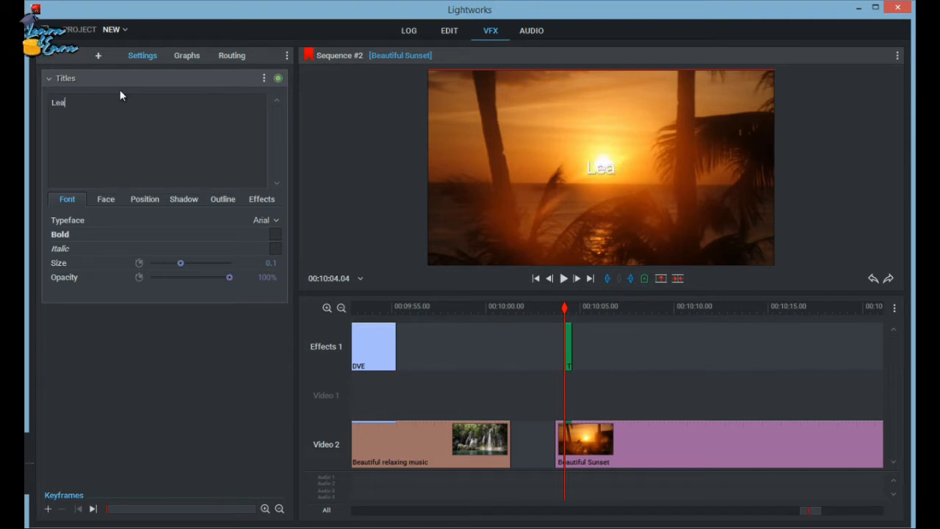
{"action": "type", "text": "rn"}
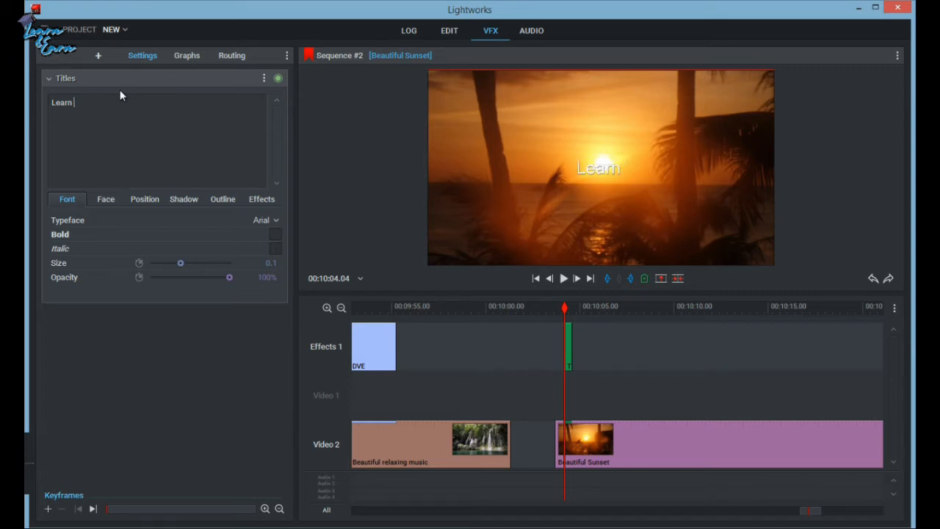
{"action": "type", "text": "&"}
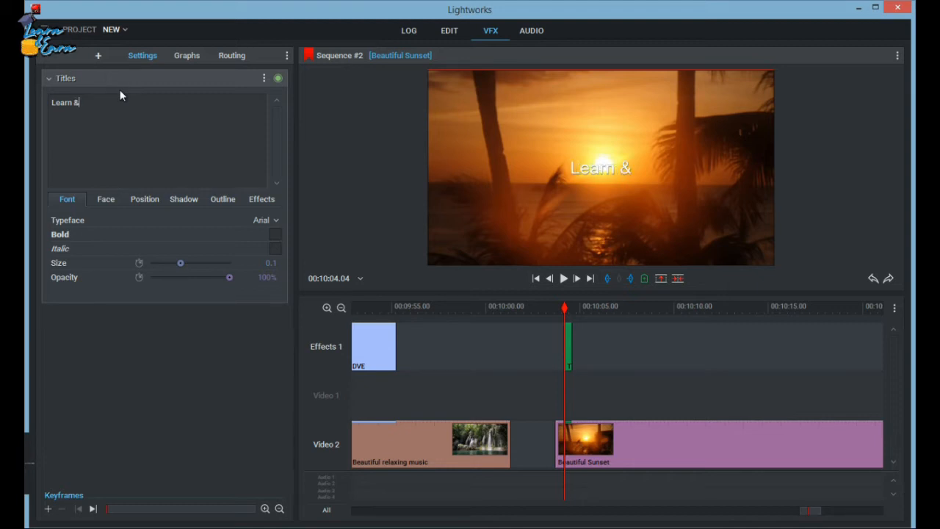
{"action": "type", "text": " Earn"}
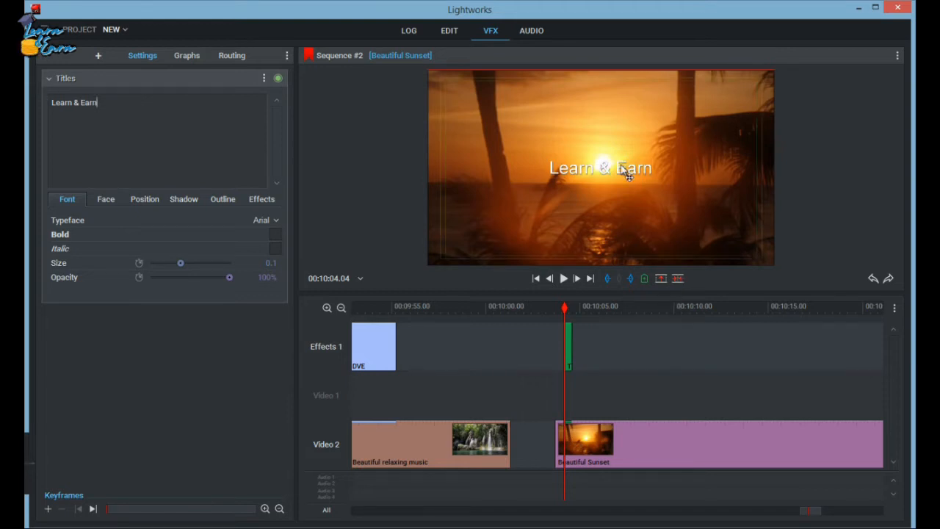
- Reposition the title in the preview so it sits horizontally centred, a little below the sun
{"action": "left_click_drag", "start_coordinate": [604, 176], "coordinate": [560, 210]}
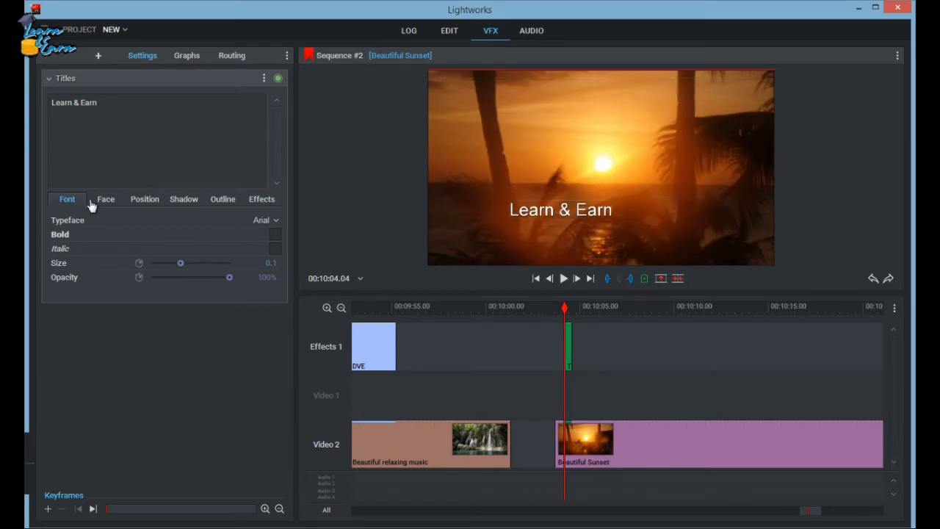
{"action": "left_click", "coordinate": [144, 200]}
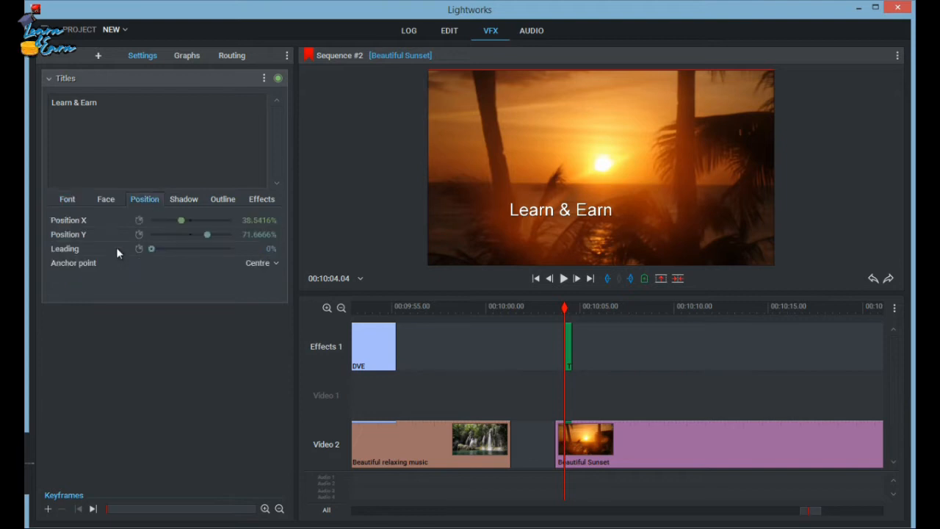
{"action": "left_click_drag", "start_coordinate": [570, 211], "coordinate": [600, 201]}
- Format the title in bold Bauhaus 93 and enlarge it to a size of about 0.189
{"action": "left_click", "coordinate": [76, 202]}
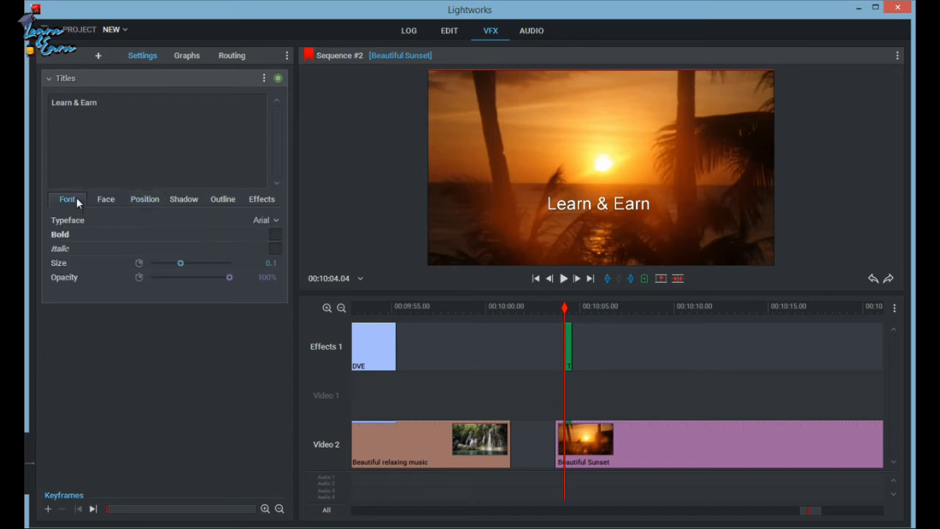
{"action": "left_click", "coordinate": [274, 223]}
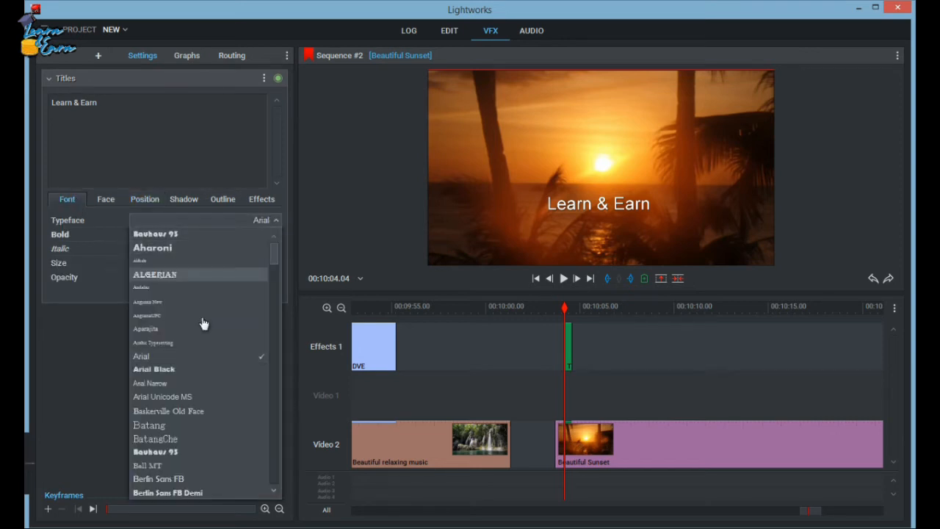
{"action": "left_click", "coordinate": [180, 452]}
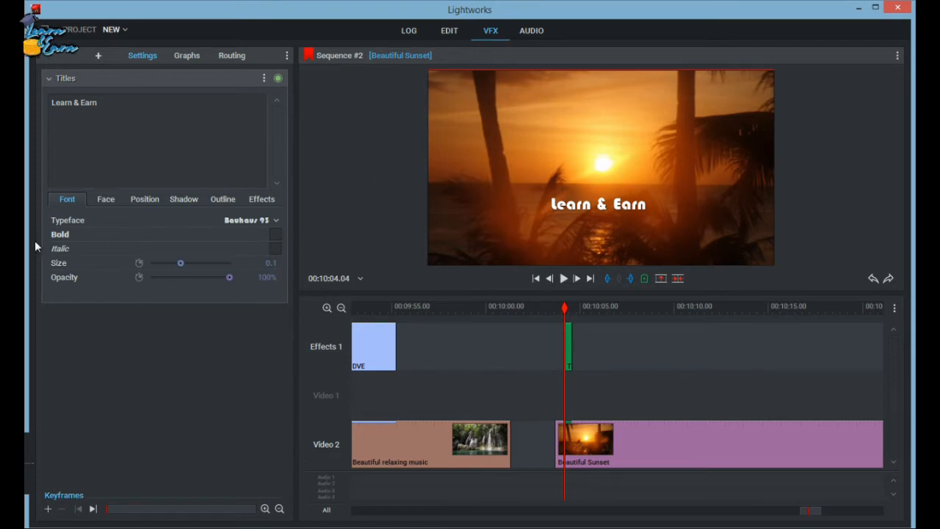
{"action": "left_click", "coordinate": [273, 235]}
{"action": "left_click", "coordinate": [270, 262]}
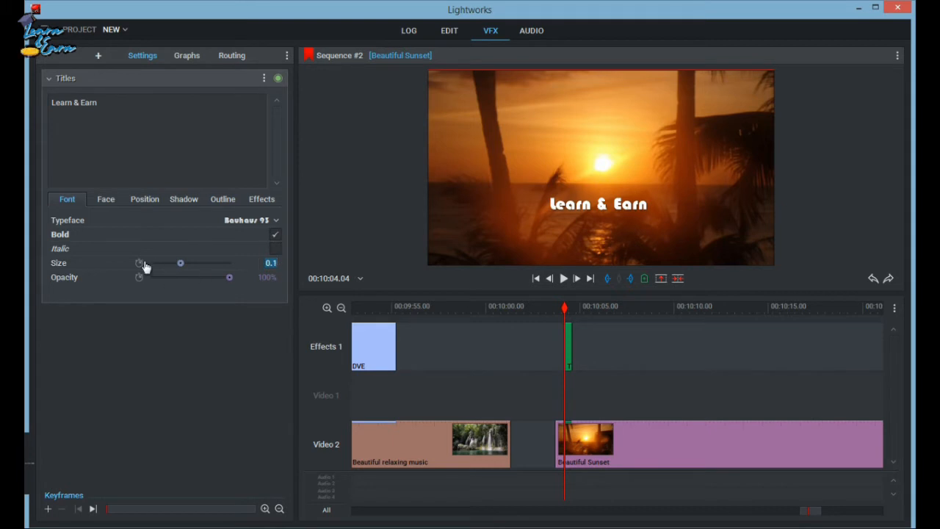
{"action": "left_click_drag", "start_coordinate": [187, 263], "coordinate": [271, 282]}
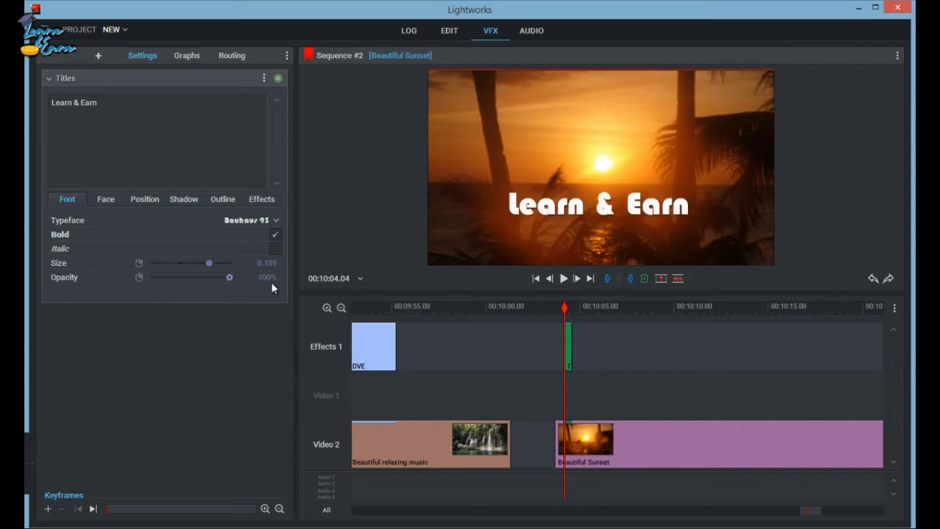
- Change the title's flat face colour to a pinkish red, about FF2351
{"action": "left_click", "coordinate": [110, 202]}
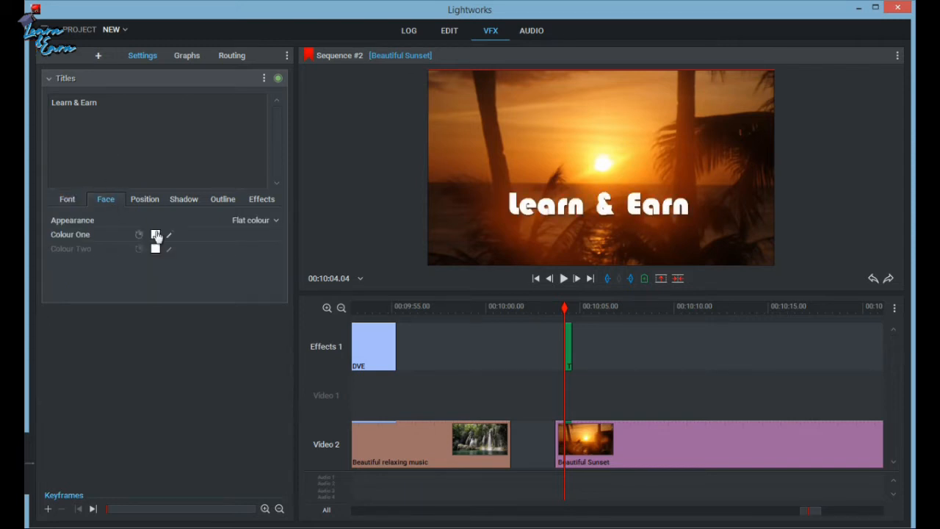
{"action": "left_click", "coordinate": [156, 235]}
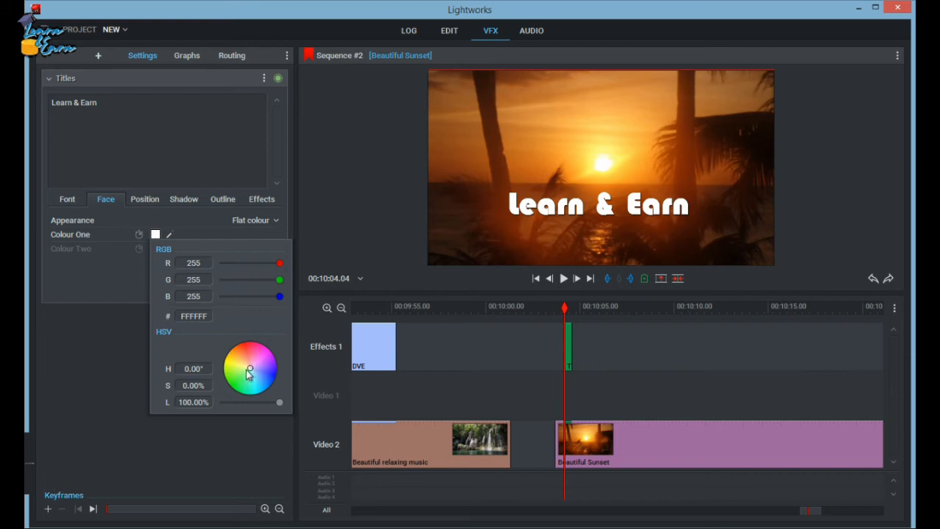
{"action": "left_click_drag", "start_coordinate": [251, 374], "coordinate": [249, 353]}
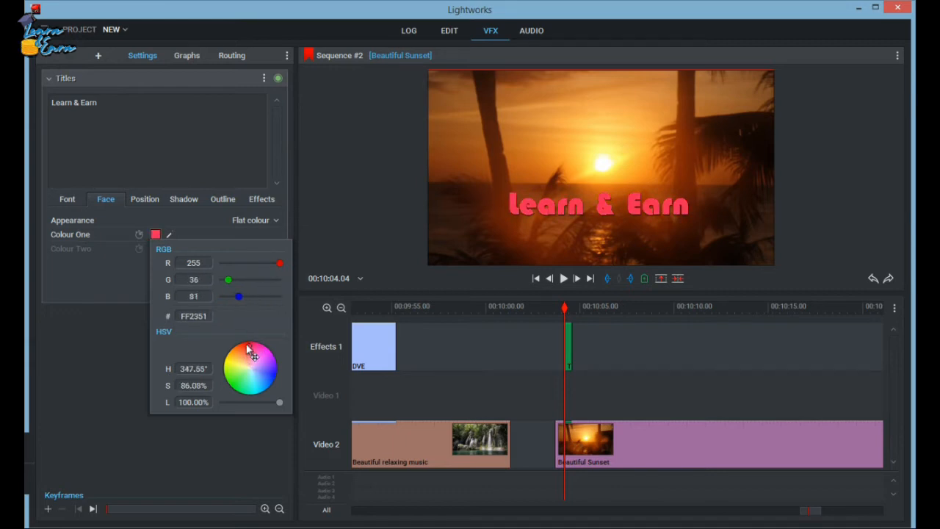
{"action": "left_click", "coordinate": [94, 338]}
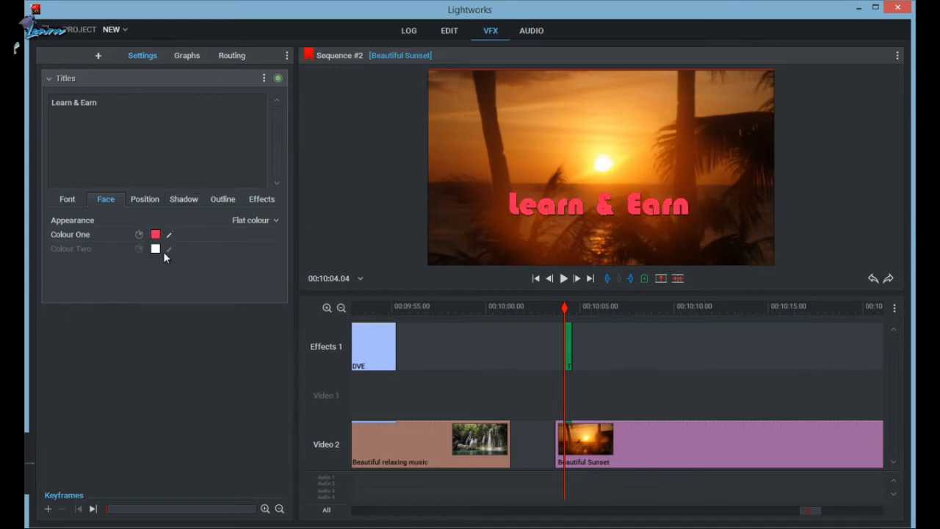
- Adjust the title's shadow, raising its X offset to about 22% and reducing its softness
{"action": "left_click", "coordinate": [181, 199]}
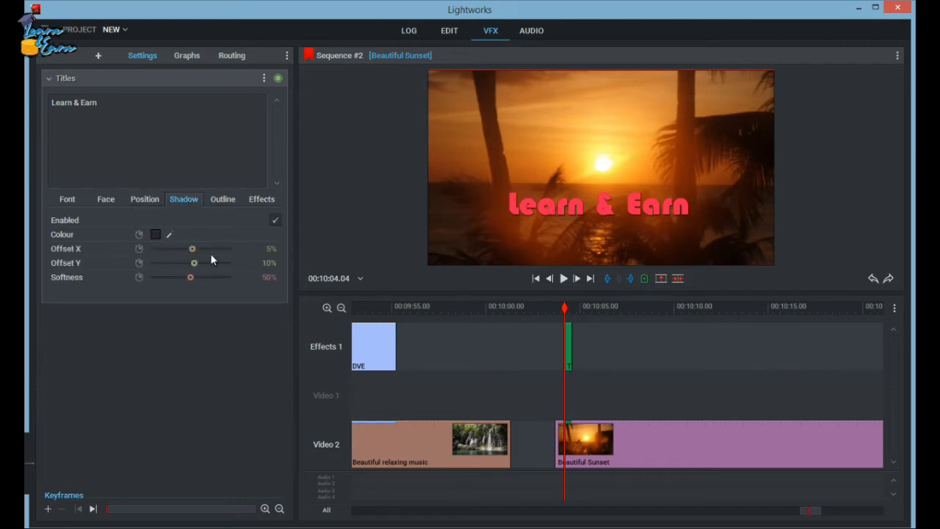
{"action": "left_click_drag", "start_coordinate": [192, 249], "coordinate": [198, 250]}
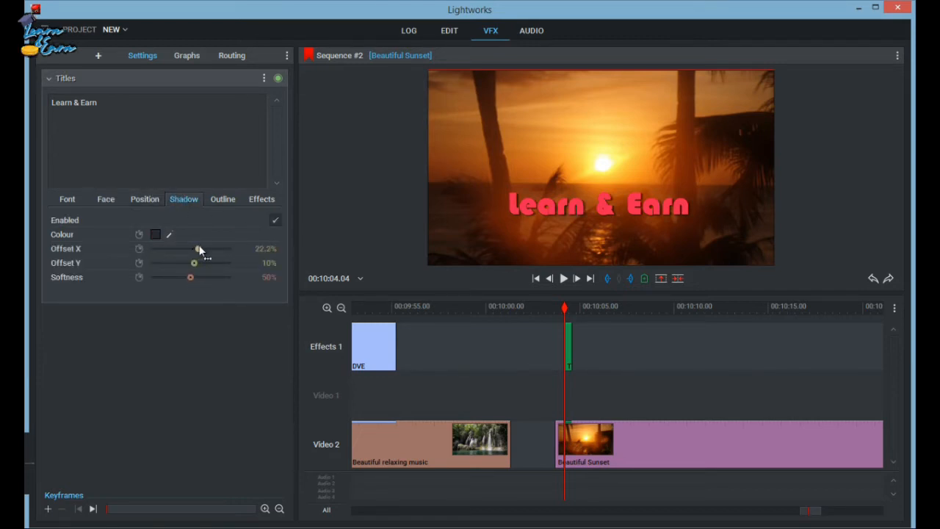
{"action": "left_click_drag", "start_coordinate": [188, 264], "coordinate": [191, 273]}
{"action": "mouse_move", "coordinate": [190, 277]}
{"action": "left_mouse_down"}
{"action": "mouse_move", "coordinate": [252, 276]}
{"action": "mouse_move", "coordinate": [130, 282]}
{"action": "mouse_move", "coordinate": [177, 276]}
{"action": "left_mouse_up"}
- Set the title outline's size to about 43.6% and its colour to a hue of about 179° with about 81% saturation
{"action": "left_click", "coordinate": [222, 200]}
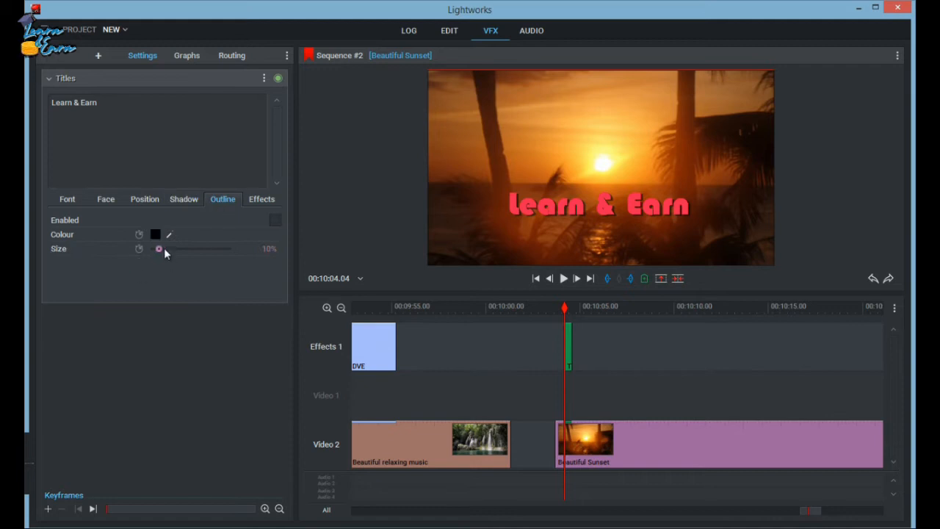
{"action": "left_click_drag", "start_coordinate": [162, 250], "coordinate": [181, 250]}
{"action": "left_click", "coordinate": [156, 235]}
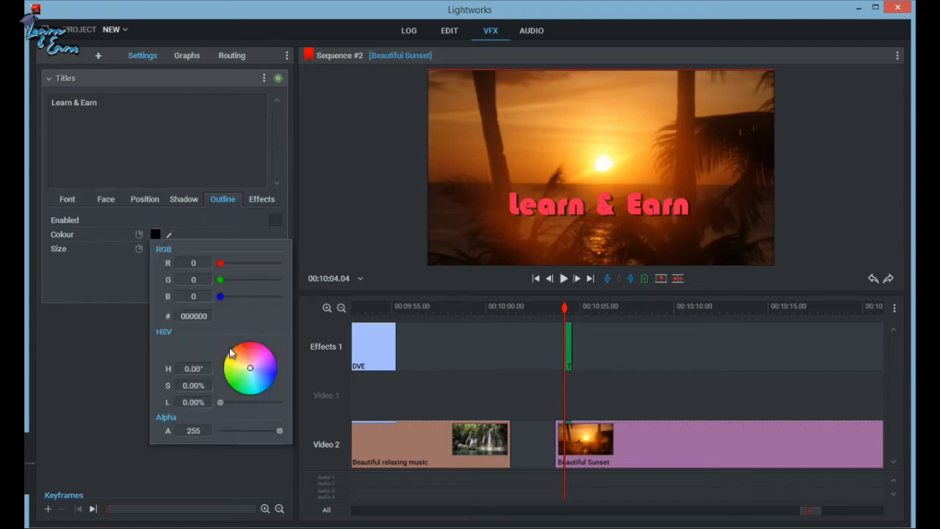
{"action": "mouse_move", "coordinate": [252, 374]}
{"action": "left_mouse_down"}
{"action": "mouse_move", "coordinate": [225, 384]}
{"action": "mouse_move", "coordinate": [257, 389]}
{"action": "mouse_move", "coordinate": [249, 330]}
{"action": "mouse_move", "coordinate": [257, 391]}
{"action": "left_mouse_up"}
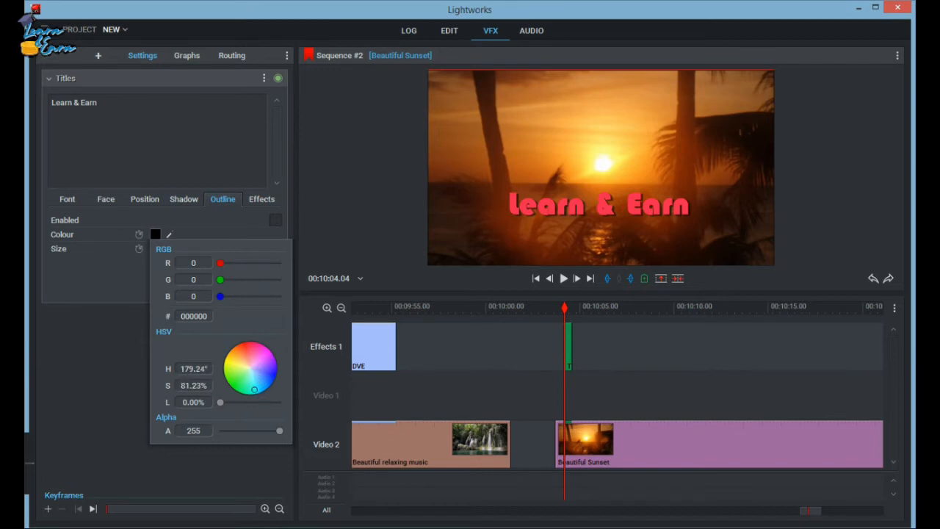
{"action": "left_click", "coordinate": [47, 362]}
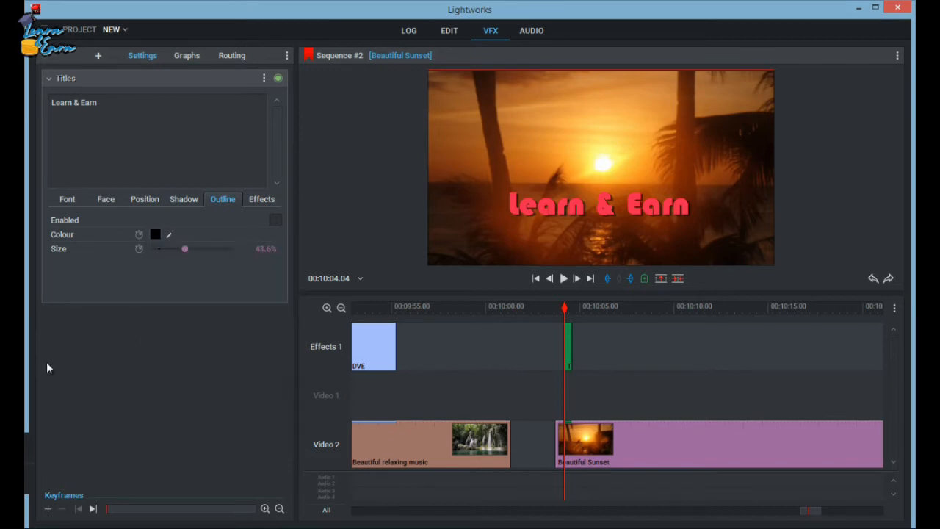
- Apply the Fade effect to both the title's In and Out transitions
{"action": "left_click", "coordinate": [254, 199]}
{"action": "left_click", "coordinate": [266, 220]}
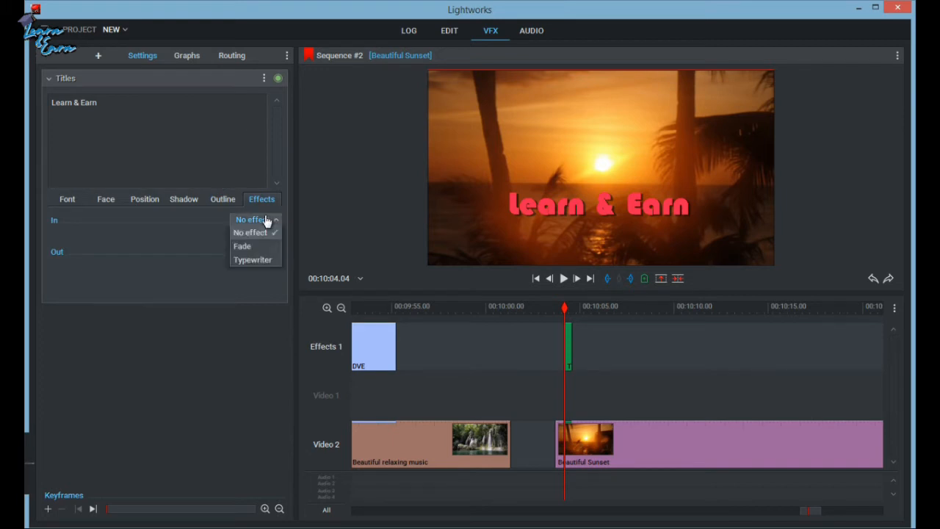
{"action": "left_click", "coordinate": [266, 252]}
{"action": "left_click", "coordinate": [263, 253]}
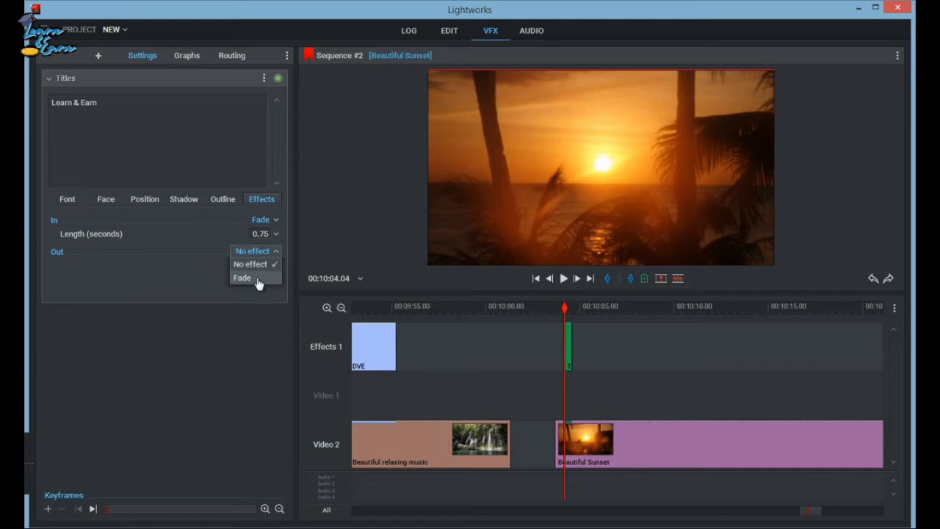
{"action": "left_click", "coordinate": [257, 280]}
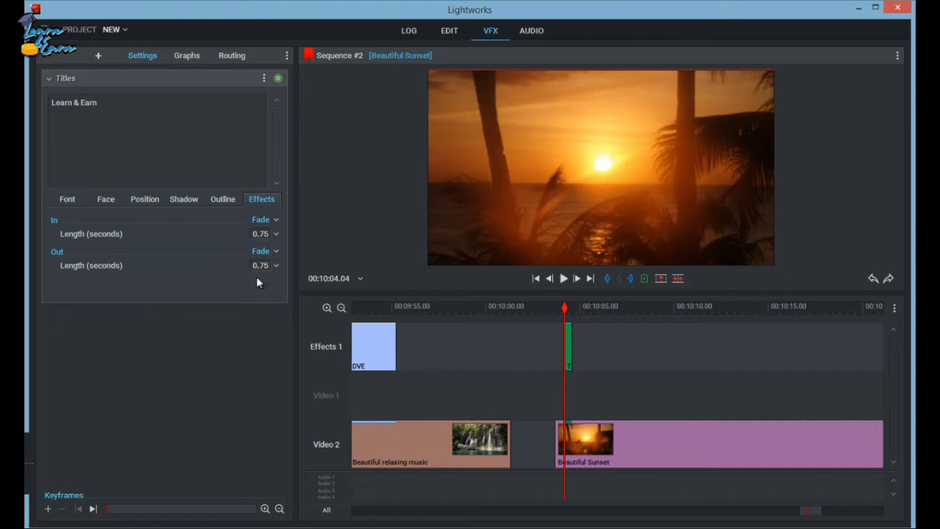
- Set the title's fade-in and fade-out lengths to 1 second each
{"action": "left_click", "coordinate": [274, 235]}
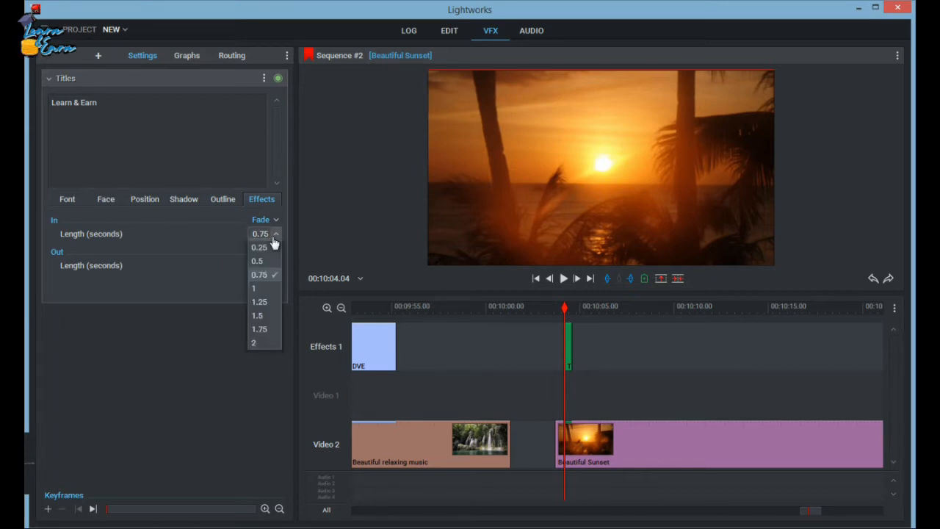
{"action": "left_click", "coordinate": [272, 289]}
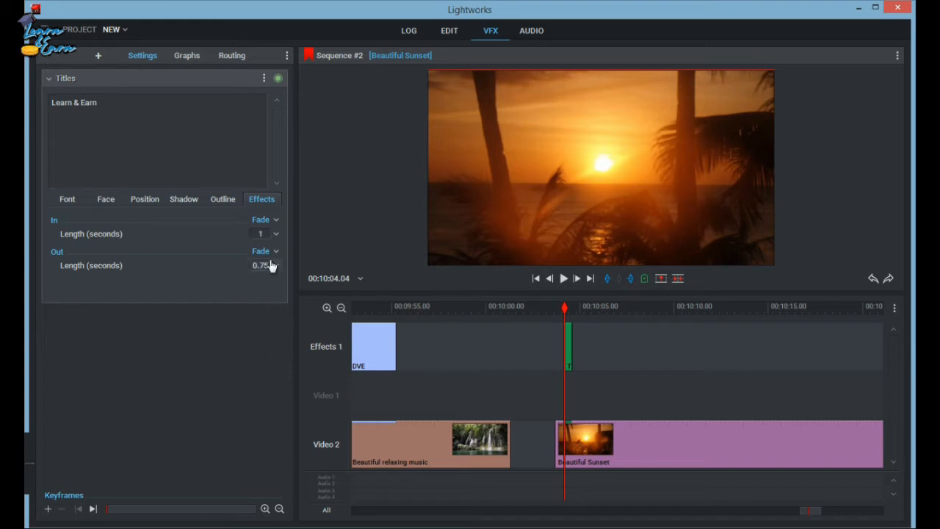
{"action": "left_click", "coordinate": [277, 252]}
{"action": "left_click", "coordinate": [272, 265]}
{"action": "left_click", "coordinate": [275, 266]}
{"action": "left_click", "coordinate": [268, 325]}
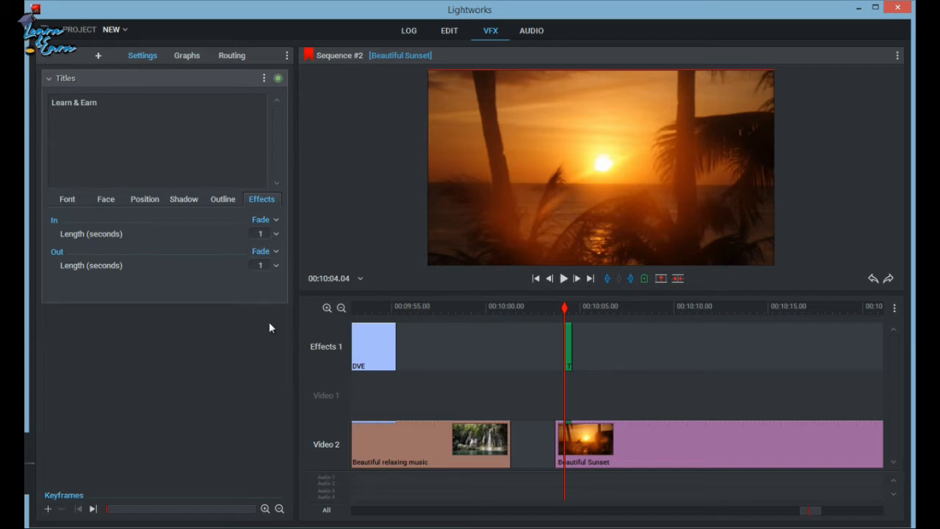
- Play the sequence from just before the title to preview its fade animation over the sunset clip
{"action": "left_click", "coordinate": [543, 310]}
{"action": "left_click", "coordinate": [560, 318]}
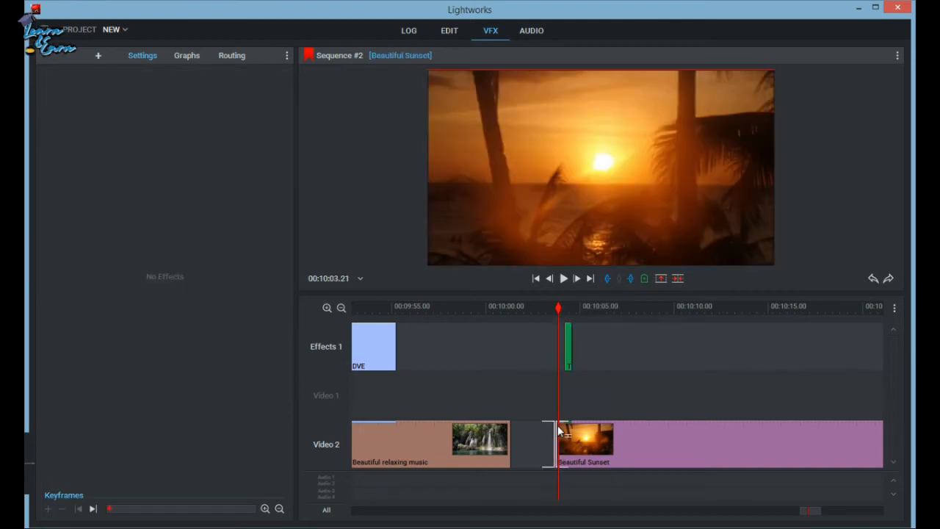
{"action": "key", "text": "space"}
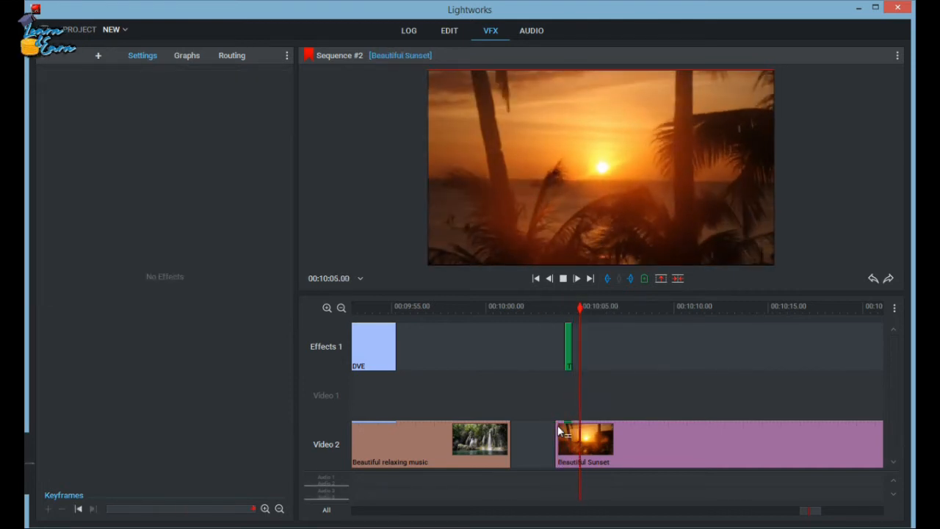
{"action": "key", "text": "space"}
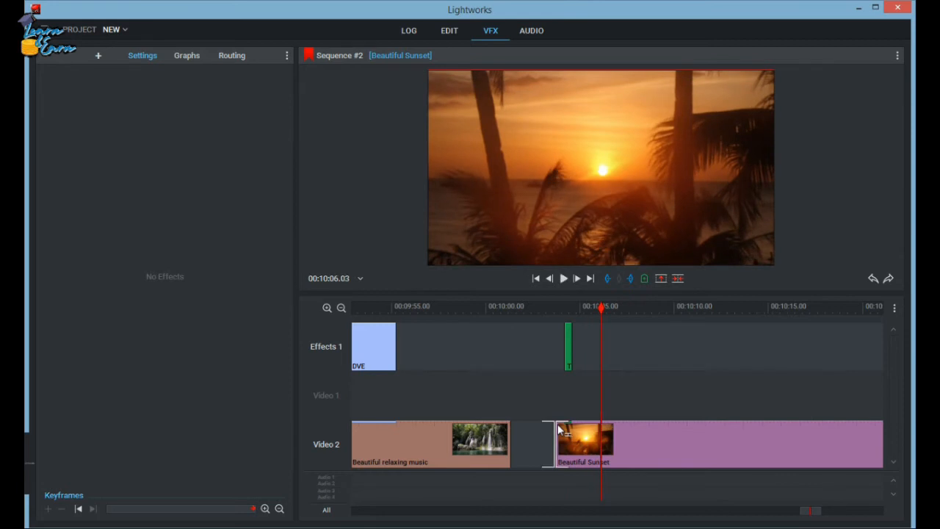
- Scrub through the title over the sunset clip, ending with the playhead past it at about 00:10:05.24
{"action": "left_click_drag", "start_coordinate": [558, 305], "coordinate": [569, 309]}
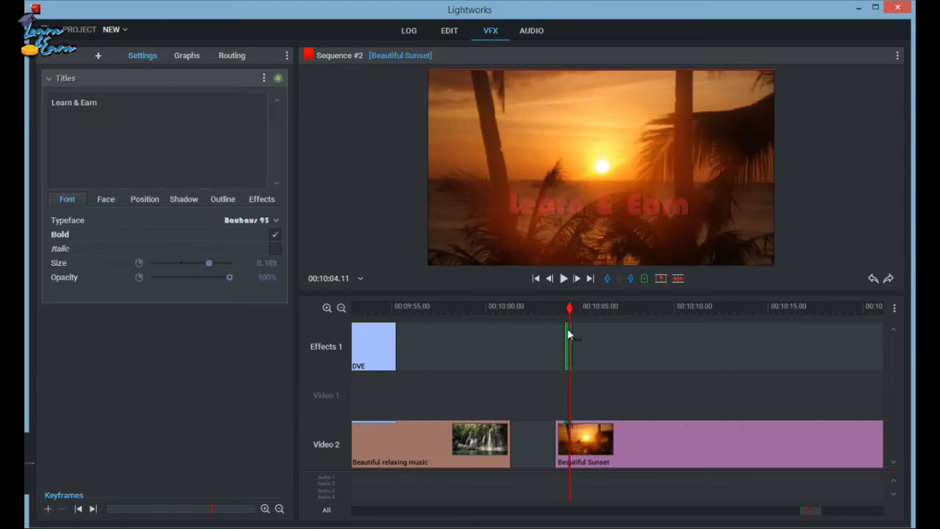
{"action": "left_click", "coordinate": [549, 306]}
{"action": "left_click", "coordinate": [599, 313]}
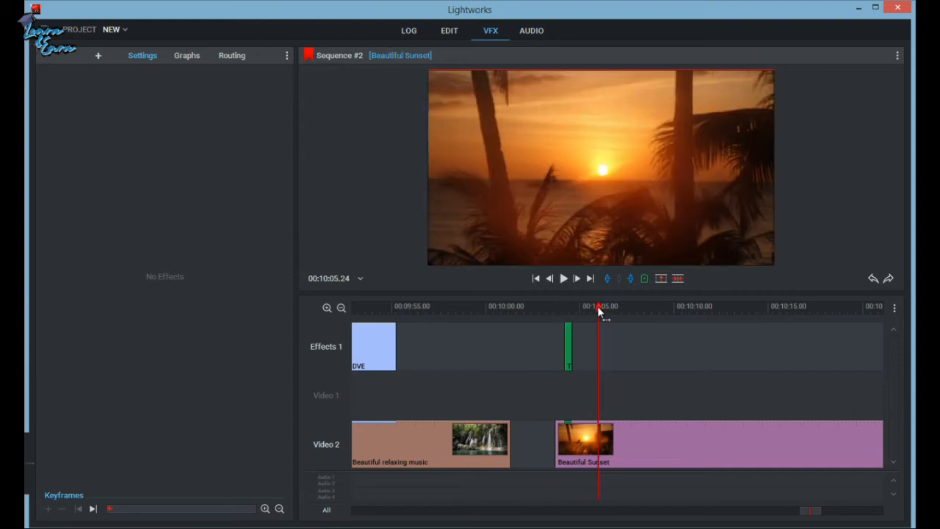
- Add a Roll text effect to the Beautiful Sunset clip at about 00:10:08.24, after the existing title
{"action": "left_click", "coordinate": [98, 55]}
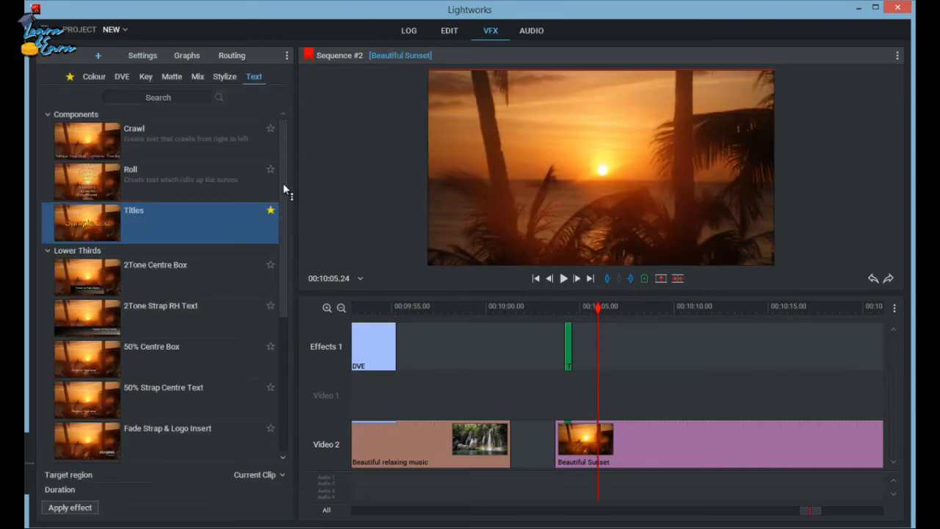
{"action": "left_click", "coordinate": [99, 186]}
{"action": "mouse_move", "coordinate": [65, 189]}
{"action": "left_mouse_down"}
{"action": "mouse_move", "coordinate": [124, 188]}
{"action": "mouse_move", "coordinate": [568, 373]}
{"action": "mouse_move", "coordinate": [667, 437]}
{"action": "mouse_move", "coordinate": [664, 410]}
{"action": "left_mouse_up"}
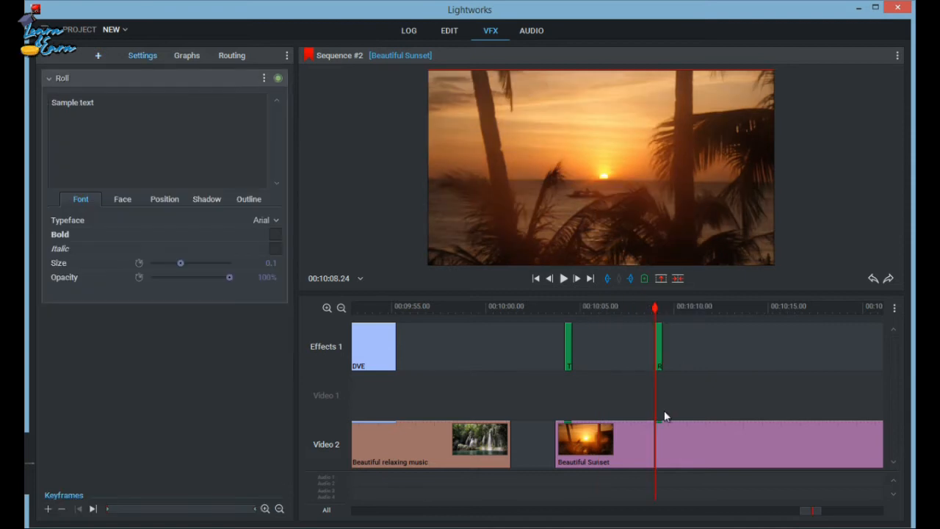
- Show the frame at 00:10:09.02 and replace the roll's sample text with "Learn & Earn", followed by a line break
{"action": "mouse_move", "coordinate": [655, 310]}
{"action": "left_mouse_down"}
{"action": "mouse_move", "coordinate": [669, 307]}
{"action": "mouse_move", "coordinate": [630, 307]}
{"action": "mouse_move", "coordinate": [671, 307]}
{"action": "mouse_move", "coordinate": [657, 307]}
{"action": "left_mouse_up"}
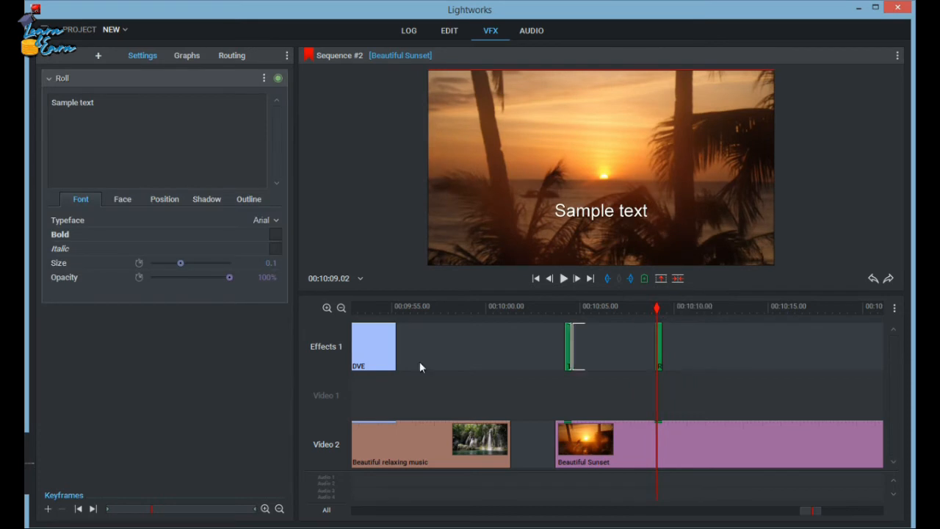
{"action": "left_click", "coordinate": [148, 135]}
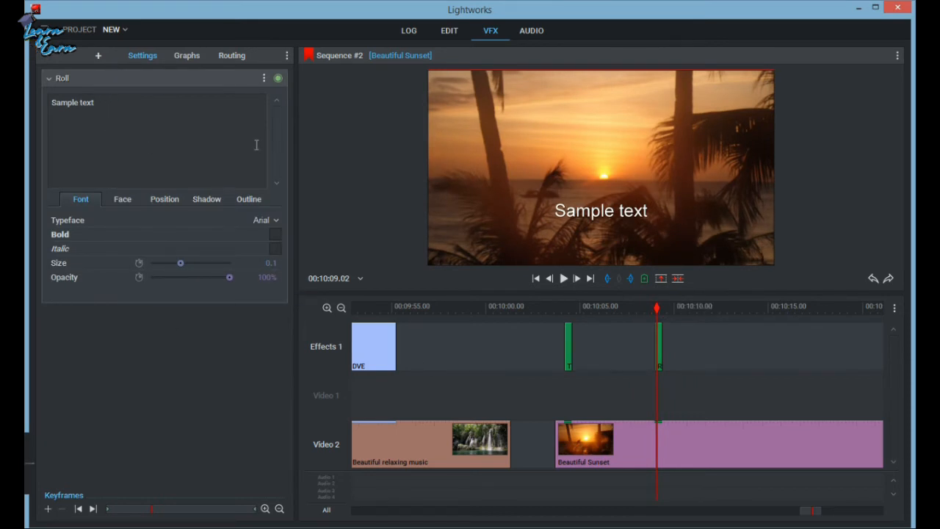
{"action": "key", "text": "ctrl+a"}
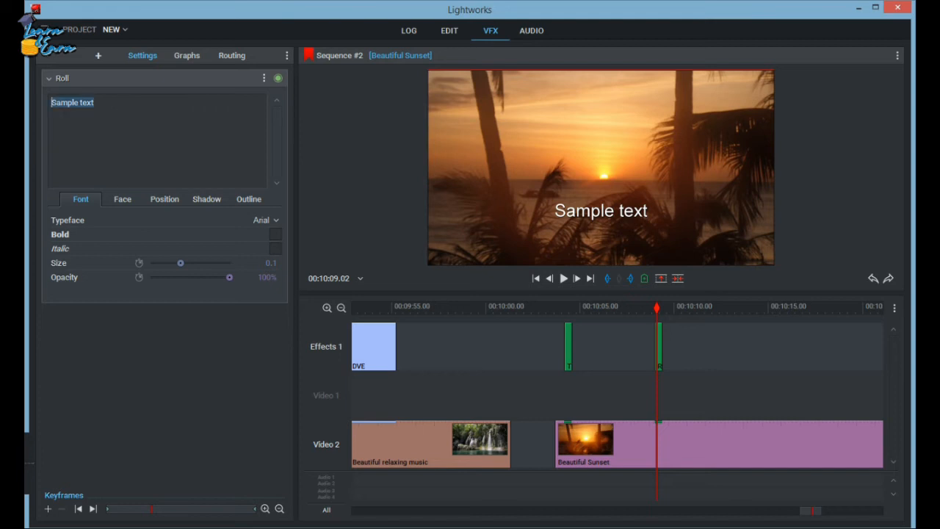
{"action": "type", "text": "Le"}
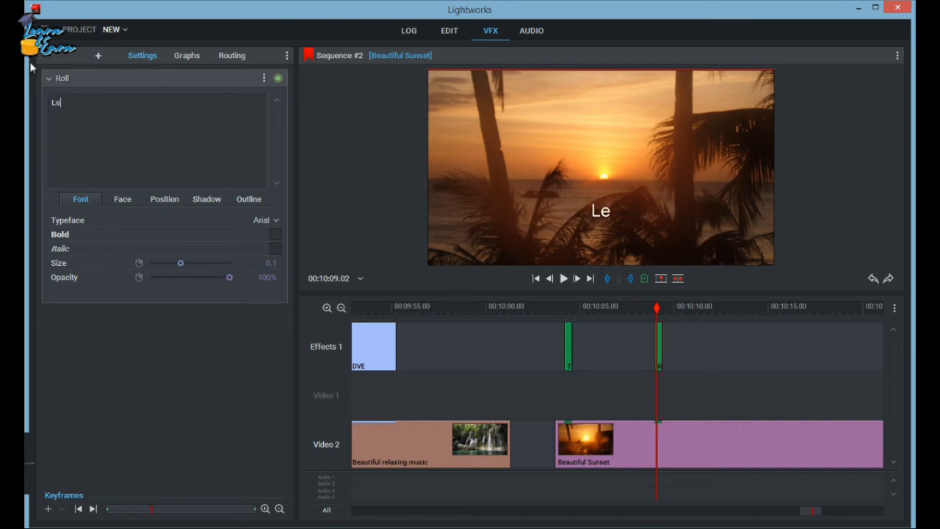
{"action": "type", "text": "arn"}
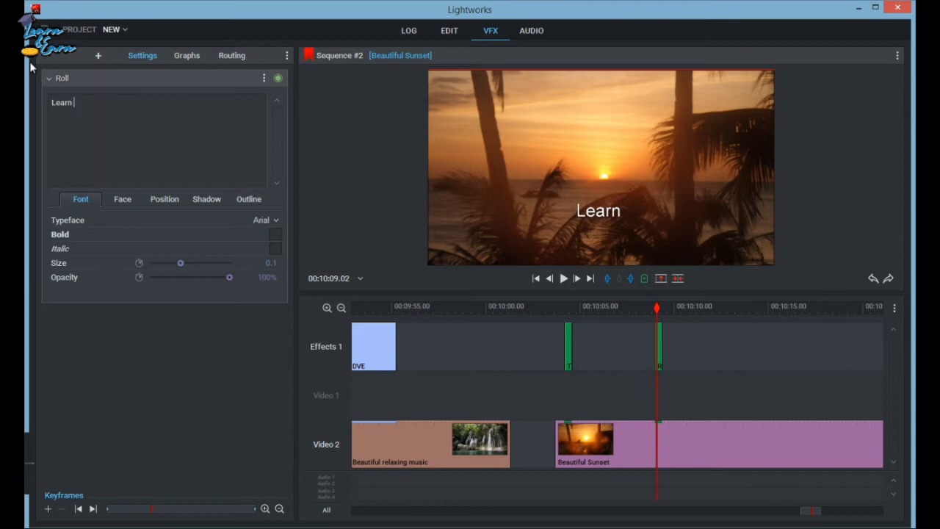
{"action": "type", "text": " &"}
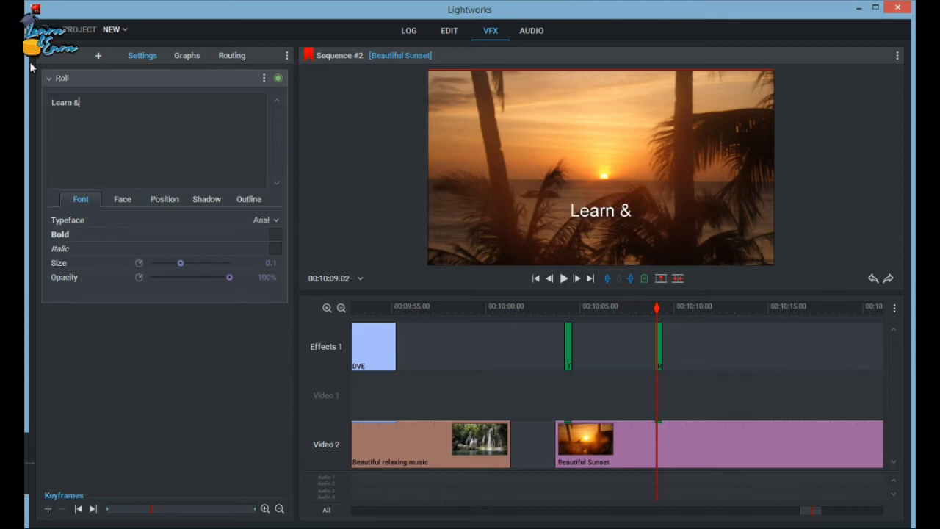
{"action": "type", "text": " Ea"}
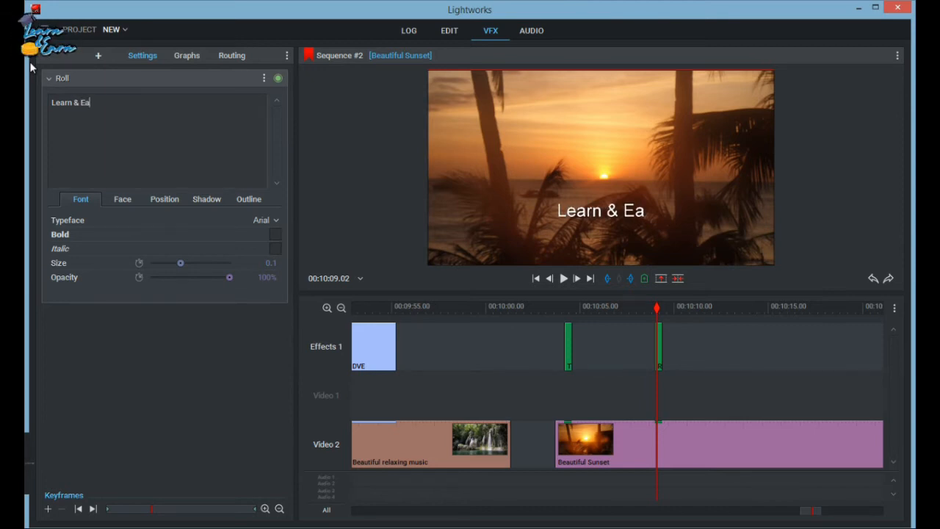
{"action": "type", "text": "rn"}
{"action": "key", "text": "Return"}
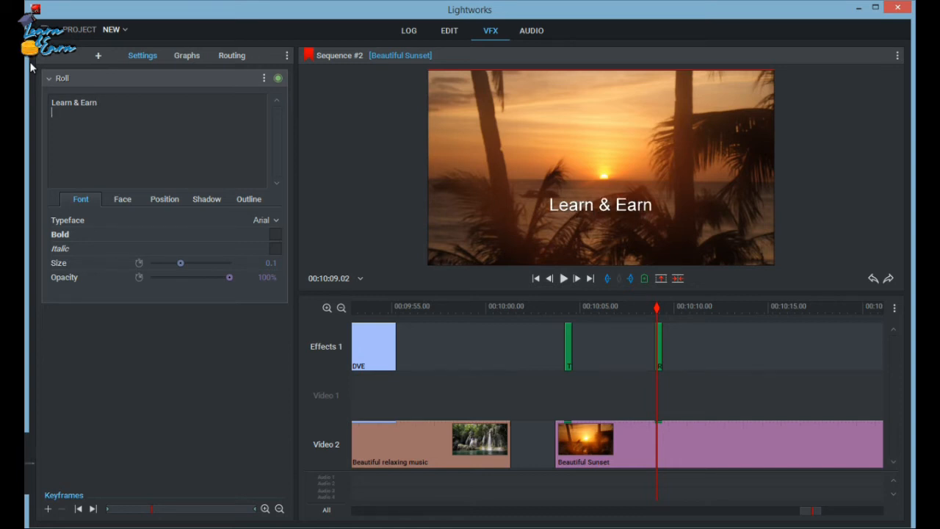
- Enter "Like, Share & Subscribe" as the second line of the roll text
{"action": "type", "text": "Lik"}
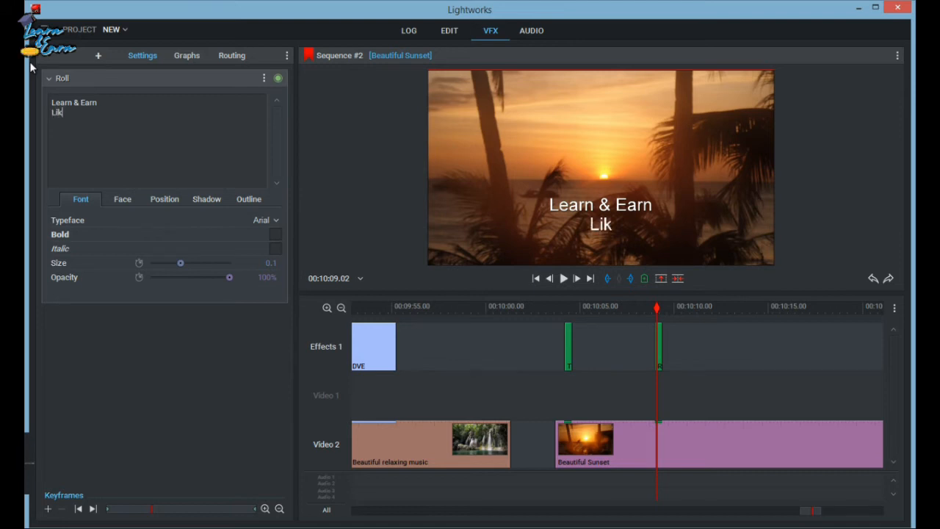
{"action": "type", "text": "e,"}
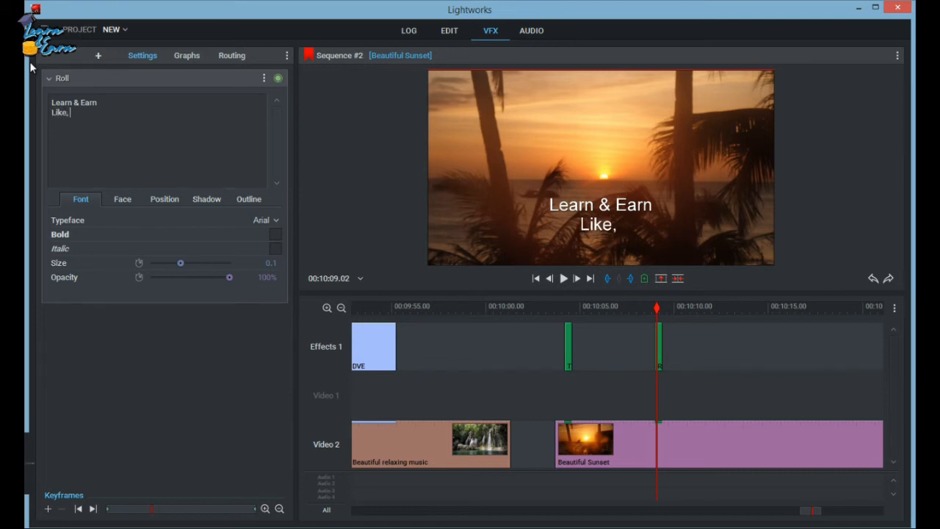
{"action": "type", "text": " Share"}
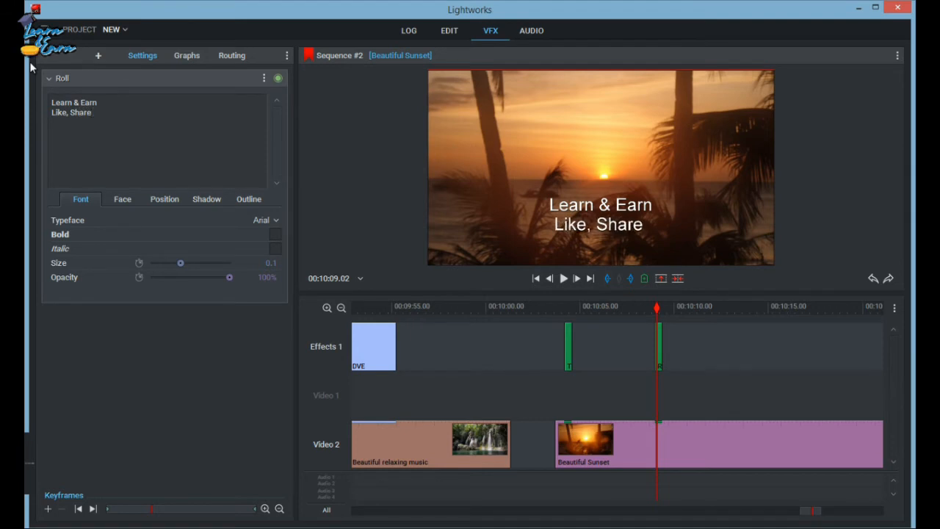
{"action": "type", "text": " &"}
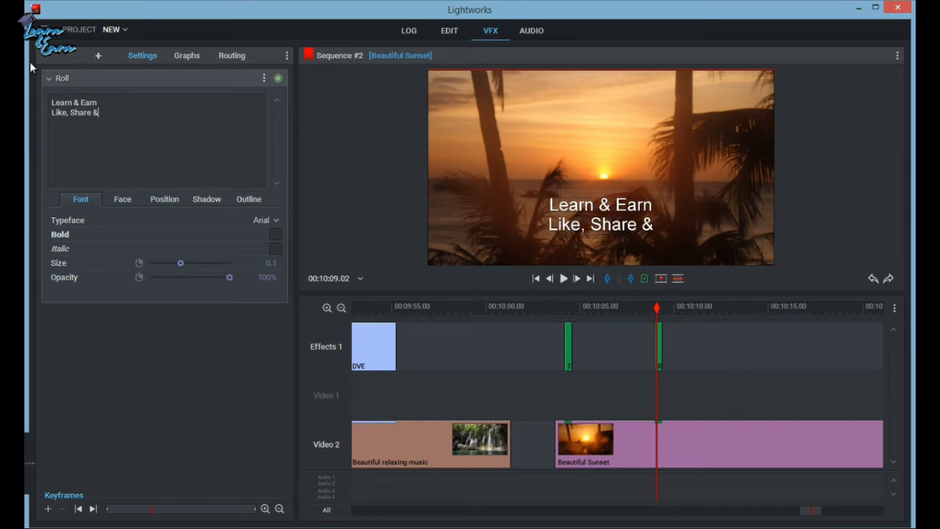
{"action": "type", "text": " S"}
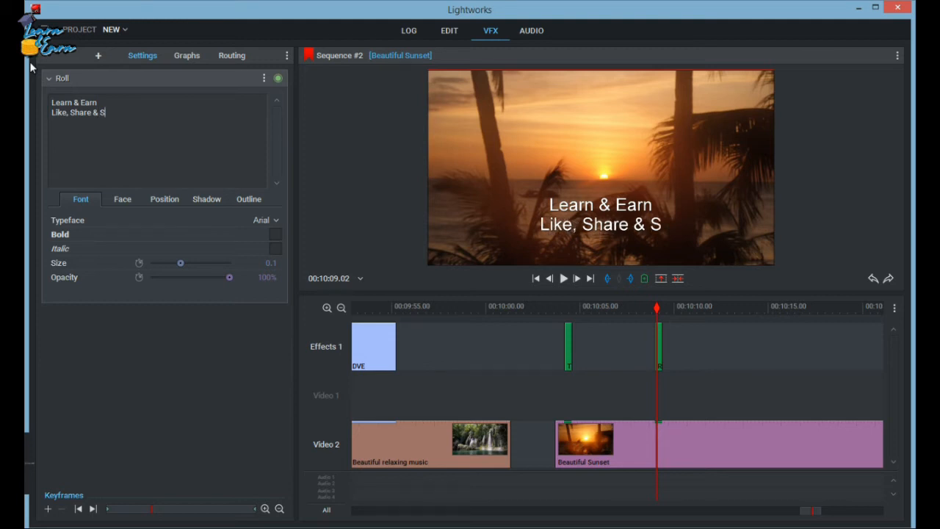
{"action": "type", "text": "ub"}
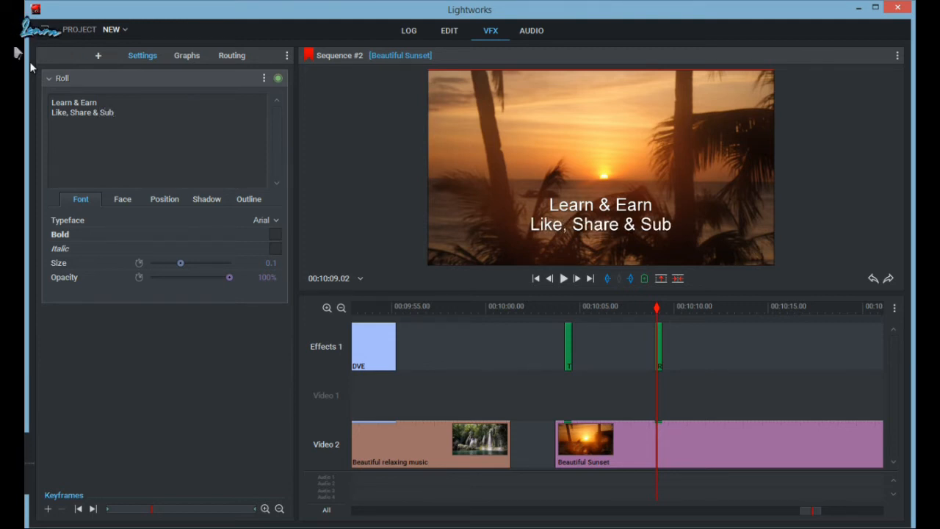
{"action": "type", "text": "scr"}
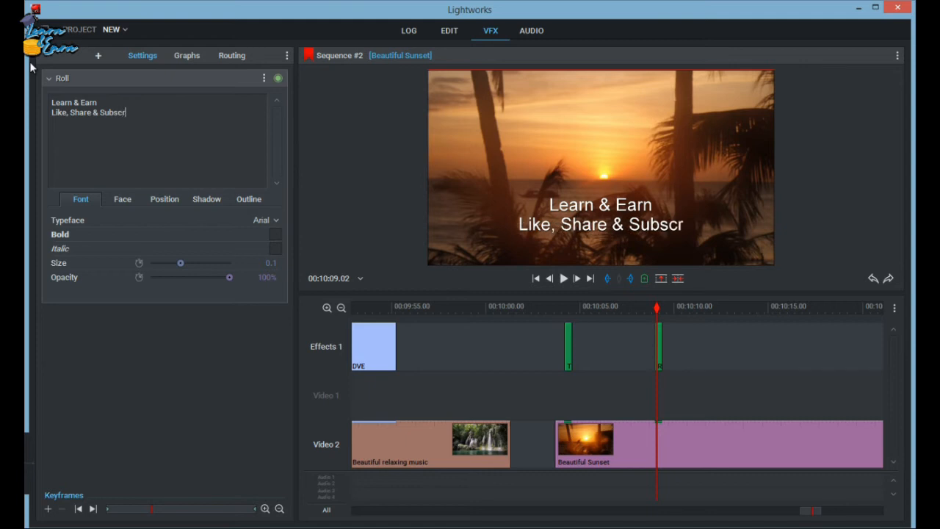
{"action": "type", "text": "ibe"}
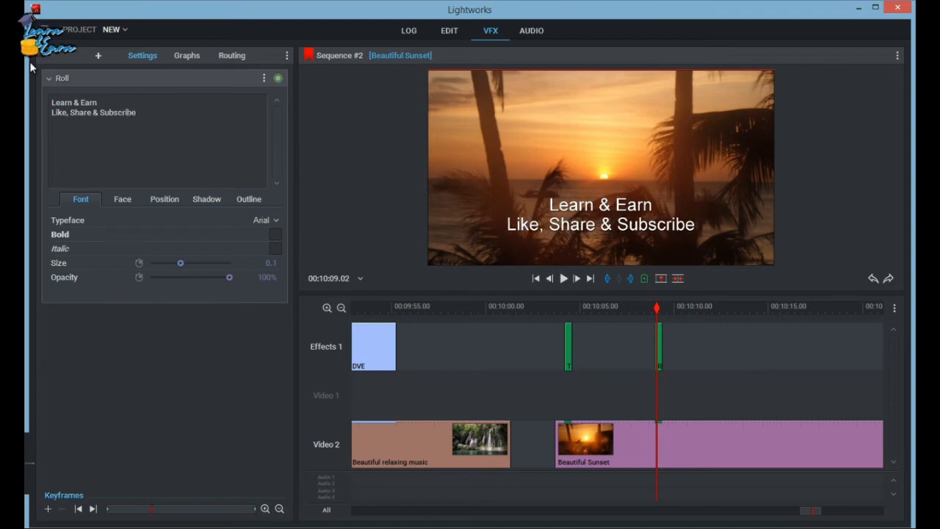
{"action": "key", "text": "Return"}
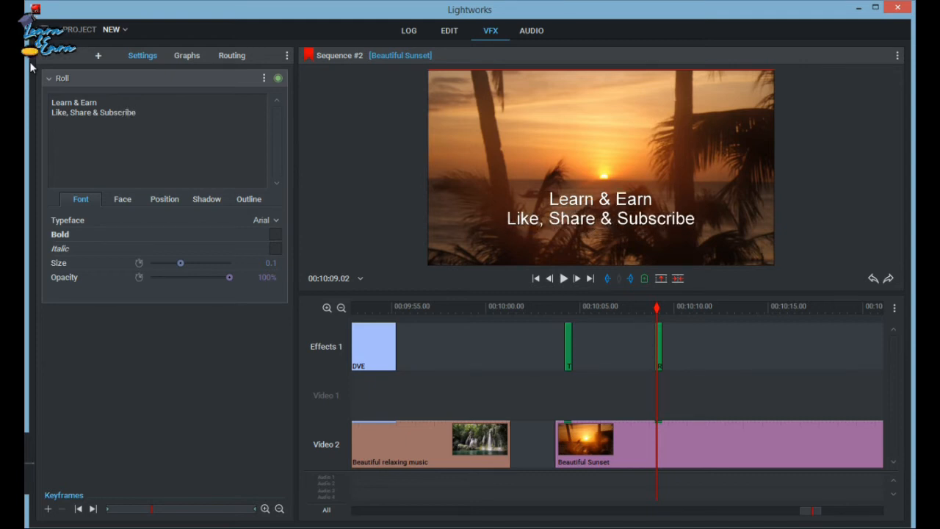
{"action": "key", "text": "BackSpace"}
- Append "our Youtube Channel" to the roll text's second line
{"action": "type", "text": "our"}
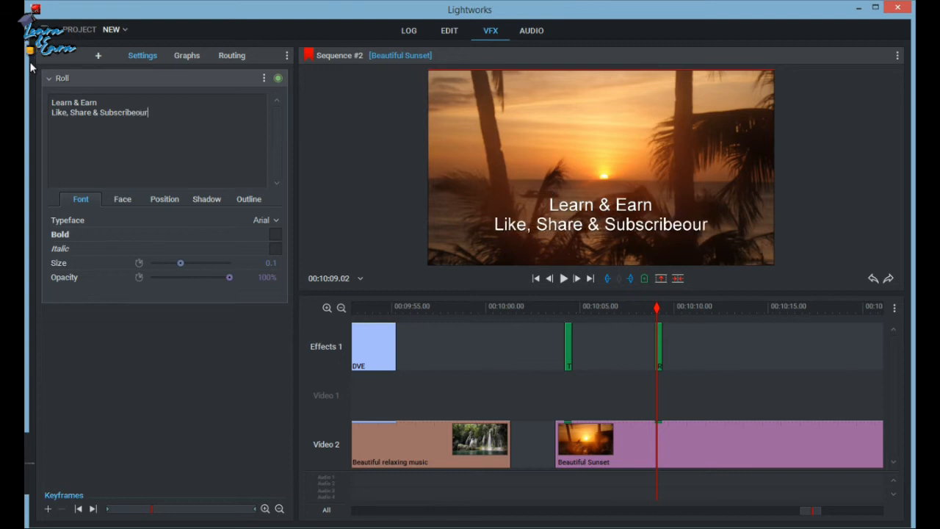
{"action": "type", "text": " Yo"}
{"action": "key", "text": "BackSpace"}
{"action": "type", "text": "ou"}
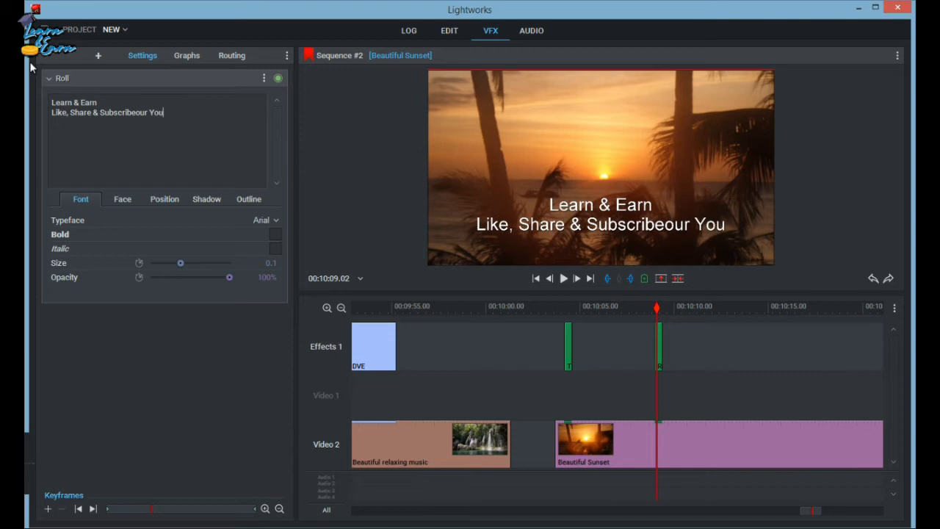
{"action": "type", "text": "tube "}
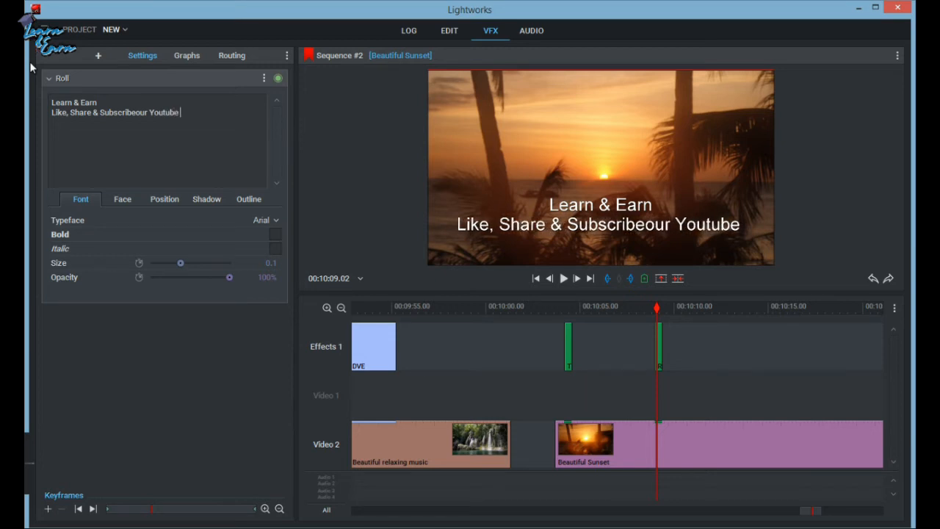
{"action": "type", "text": "C"}
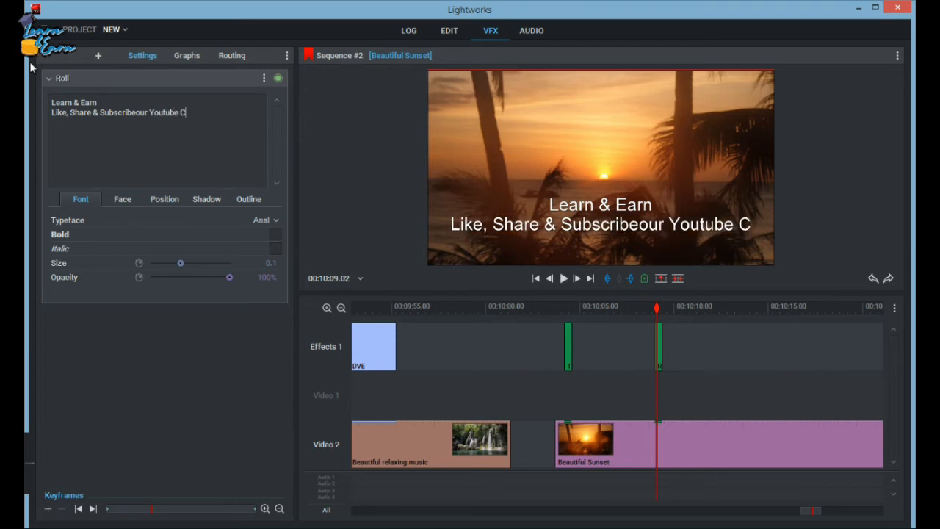
{"action": "type", "text": "hannel"}
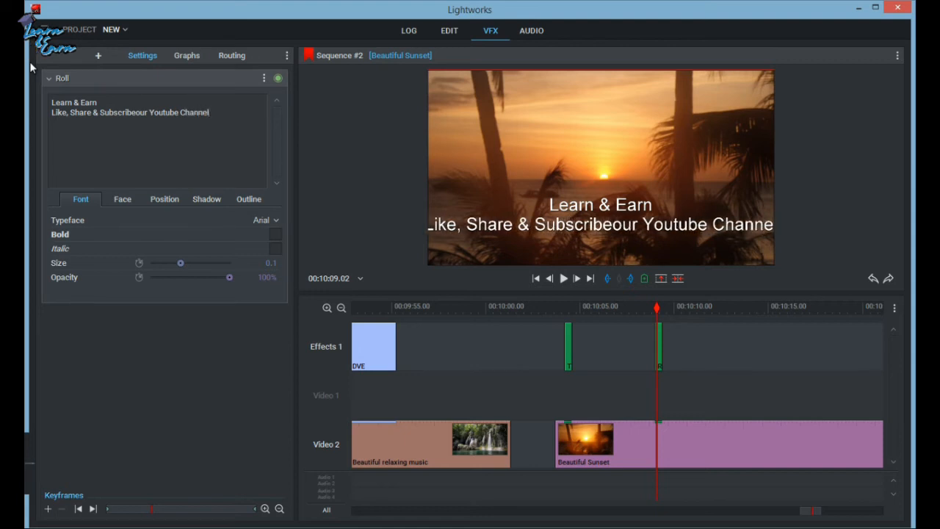
- Move "our Youtube Channel" onto its own line and insert a blank line between each of the three roll text lines
{"action": "left_click", "coordinate": [131, 116]}
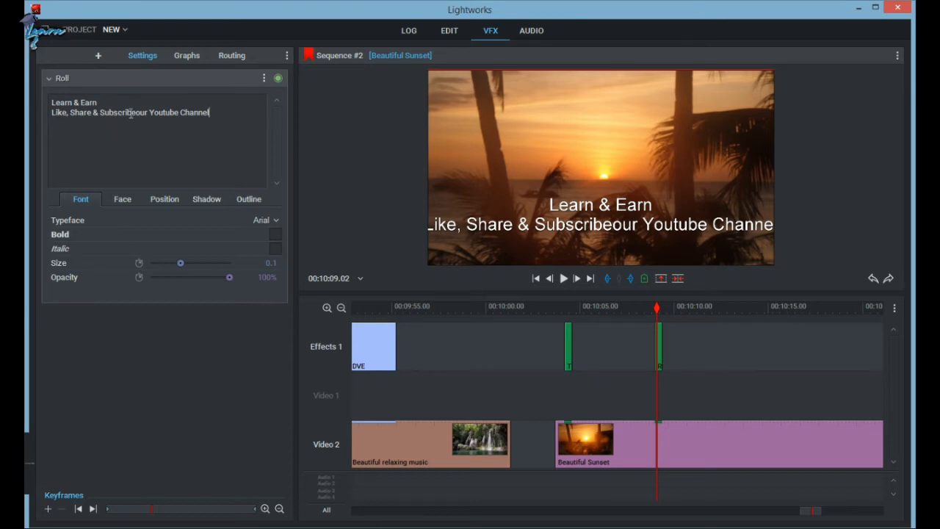
{"action": "left_click", "coordinate": [136, 113]}
{"action": "key", "text": "Return"}
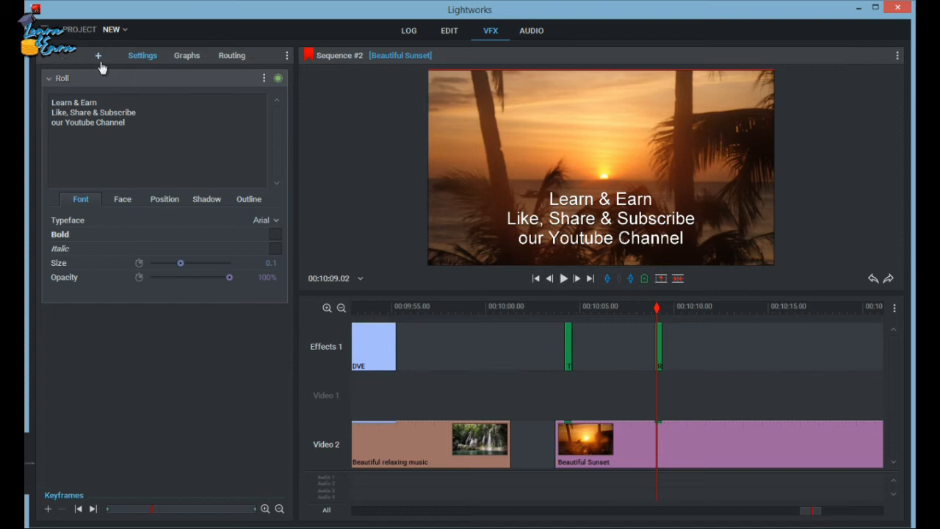
{"action": "key", "text": "Return"}
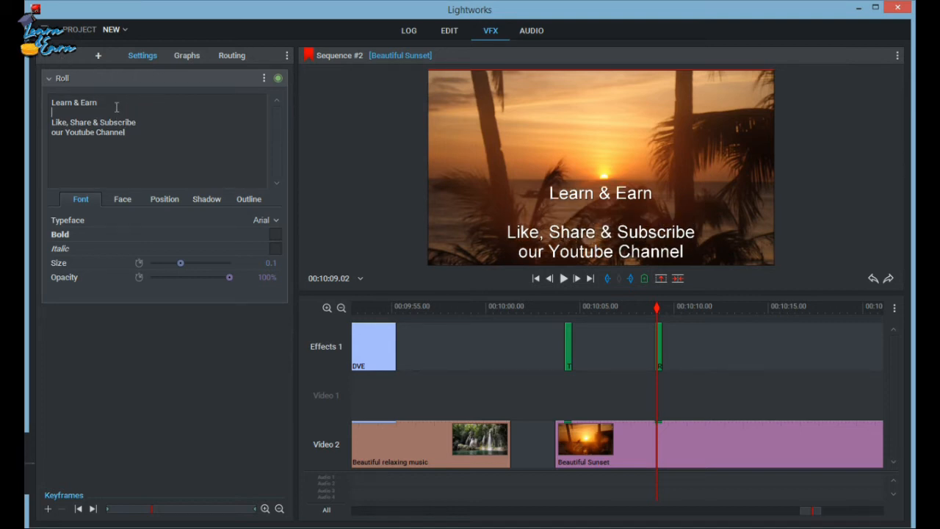
{"action": "key", "text": "Return"}
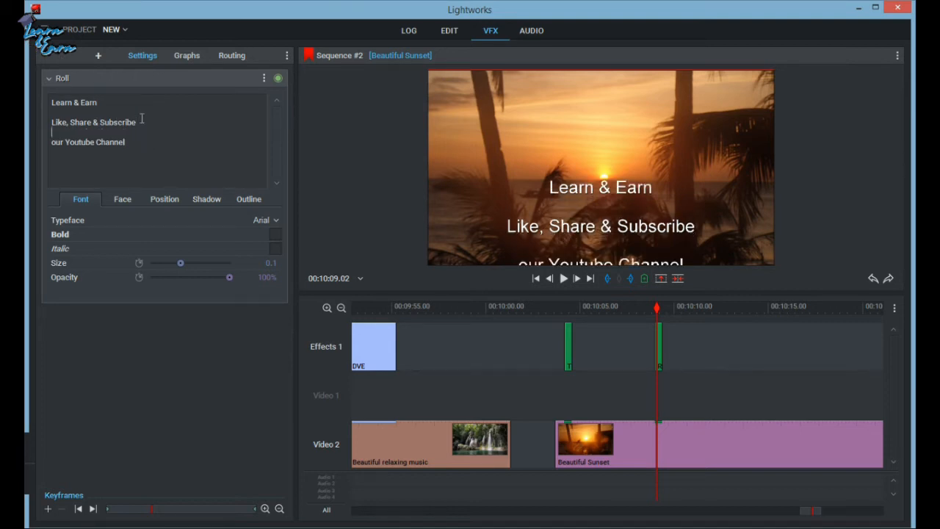
- Set the roll text's face Colour One to a light peach, hue about 27° and saturation about 21%
{"action": "left_click", "coordinate": [127, 200]}
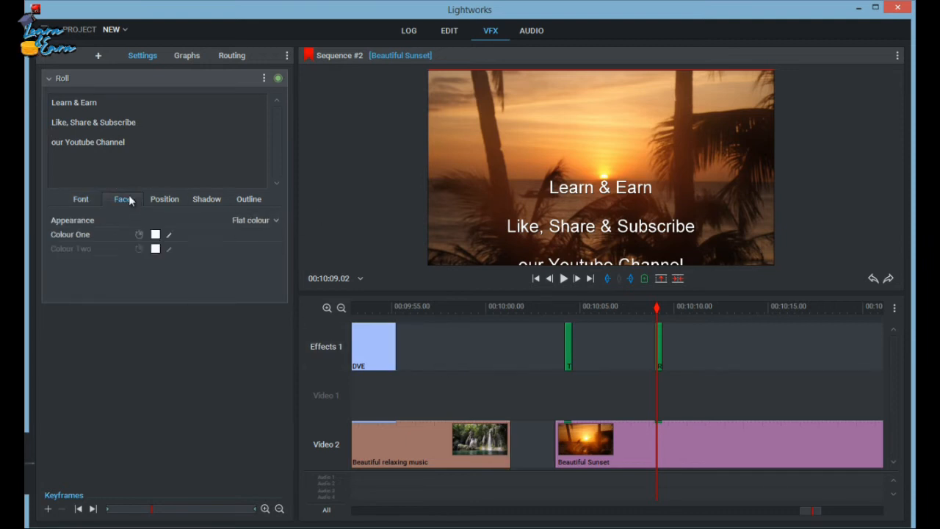
{"action": "left_click", "coordinate": [155, 235]}
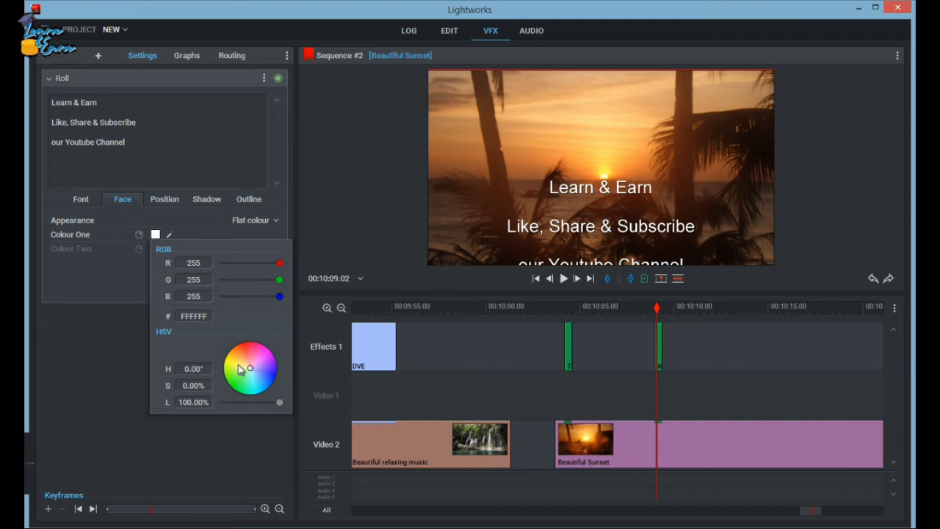
{"action": "mouse_move", "coordinate": [252, 371]}
{"action": "left_mouse_down"}
{"action": "mouse_move", "coordinate": [275, 360]}
{"action": "mouse_move", "coordinate": [258, 369]}
{"action": "mouse_move", "coordinate": [275, 373]}
{"action": "mouse_move", "coordinate": [242, 373]}
{"action": "mouse_move", "coordinate": [251, 373]}
{"action": "left_mouse_up"}
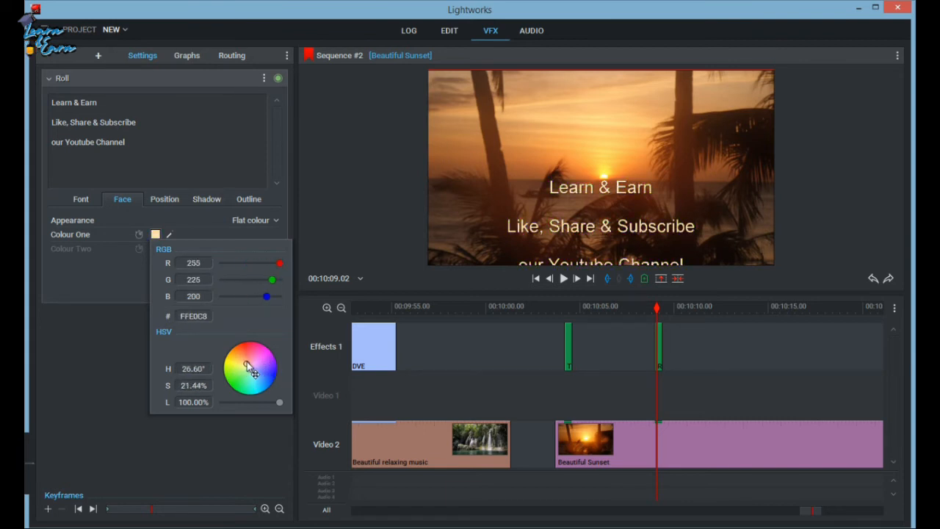
{"action": "left_click", "coordinate": [83, 359]}
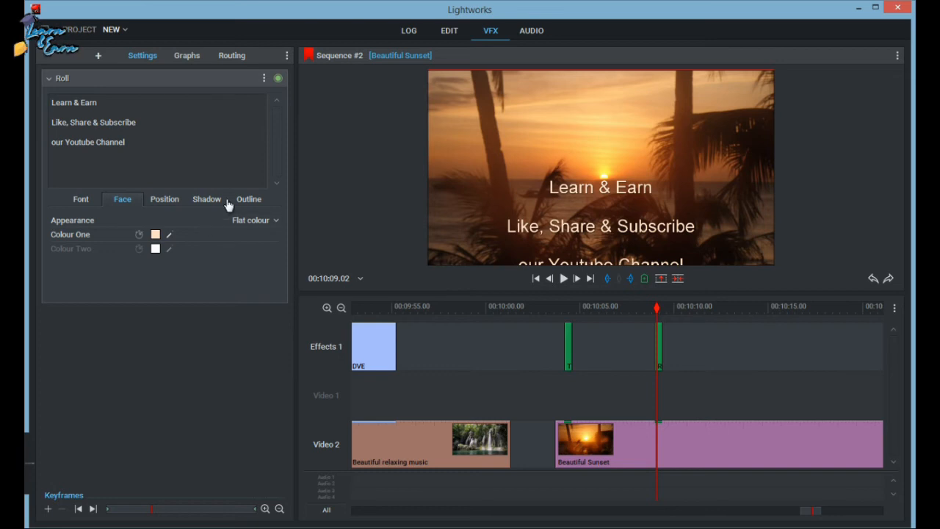
- Set the roll text's shadow Offset X to about 52.3%
{"action": "left_click", "coordinate": [165, 198]}
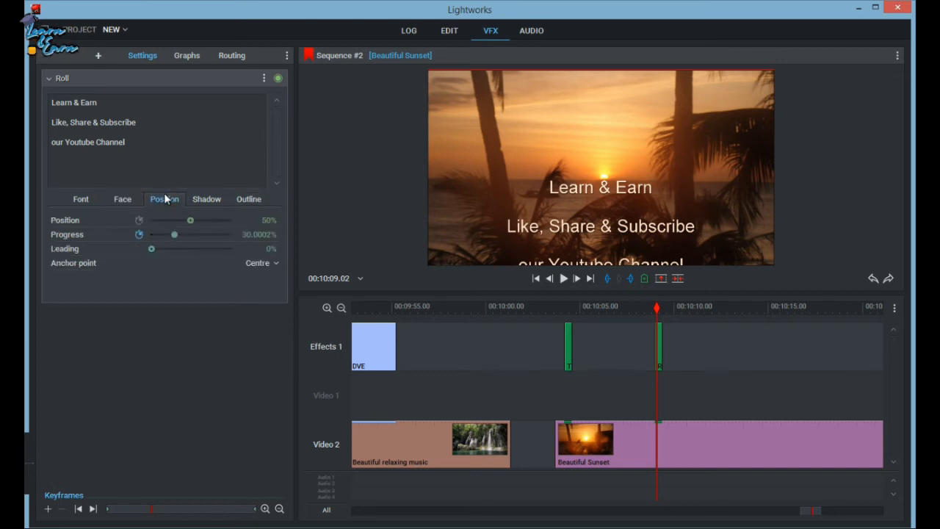
{"action": "left_click", "coordinate": [207, 199]}
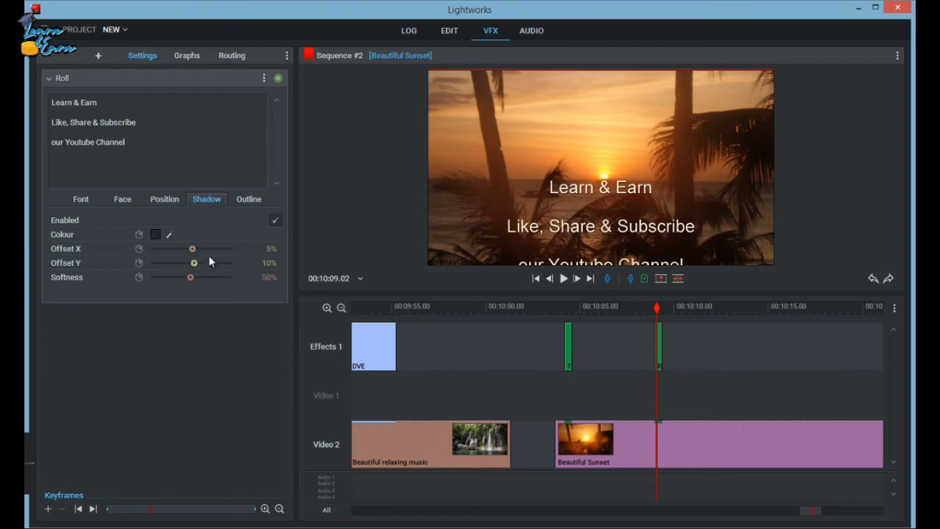
{"action": "left_click_drag", "start_coordinate": [193, 250], "coordinate": [210, 250]}
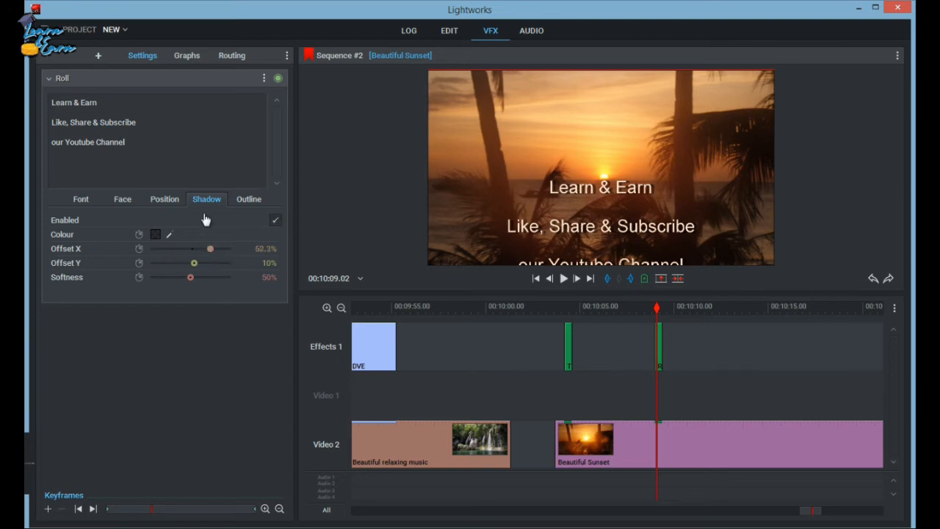
- Increase the roll text's font size to about 0.122
{"action": "left_click", "coordinate": [243, 201]}
{"action": "left_click", "coordinate": [123, 200]}
{"action": "left_click", "coordinate": [81, 200]}
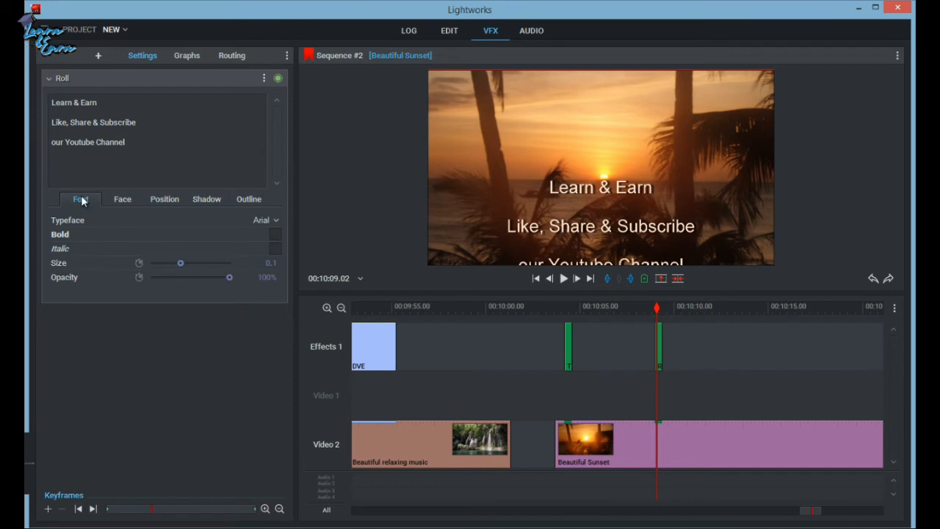
{"action": "mouse_move", "coordinate": [184, 263]}
{"action": "left_mouse_down"}
{"action": "mouse_move", "coordinate": [200, 263]}
{"action": "mouse_move", "coordinate": [190, 263]}
{"action": "left_mouse_up"}
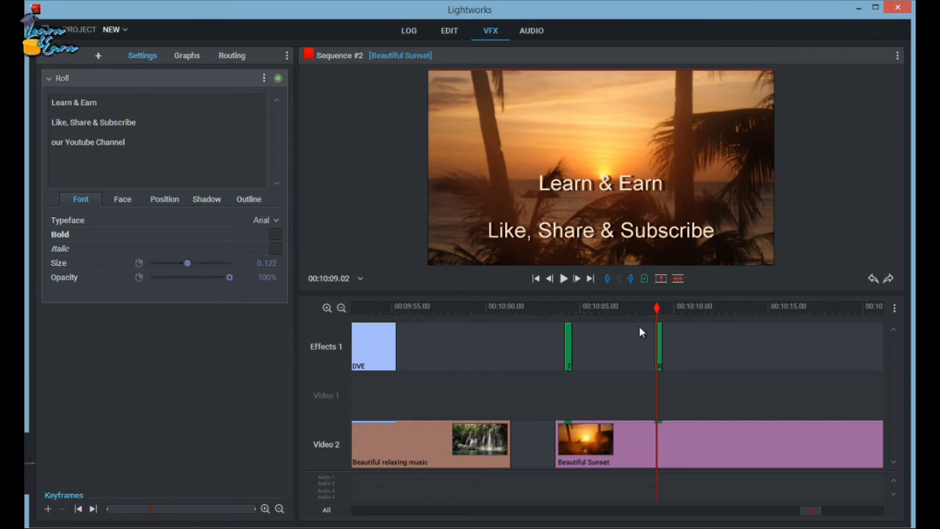
- Add the Right Info Pane Gradient text effect to Effects 1 after the roll, near 00:10:12, and display its frame
{"action": "left_click", "coordinate": [653, 311]}
{"action": "left_click_drag", "start_coordinate": [653, 312], "coordinate": [677, 312]}
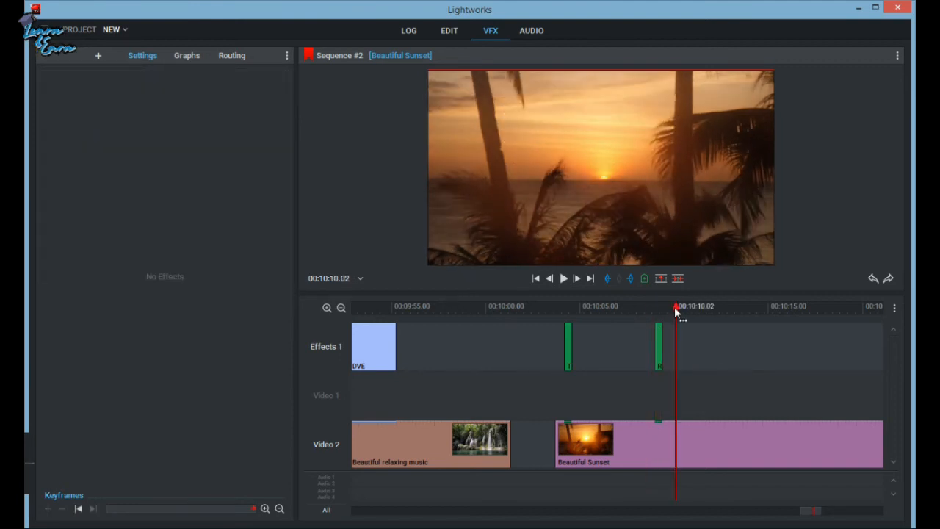
{"action": "left_click", "coordinate": [98, 56]}
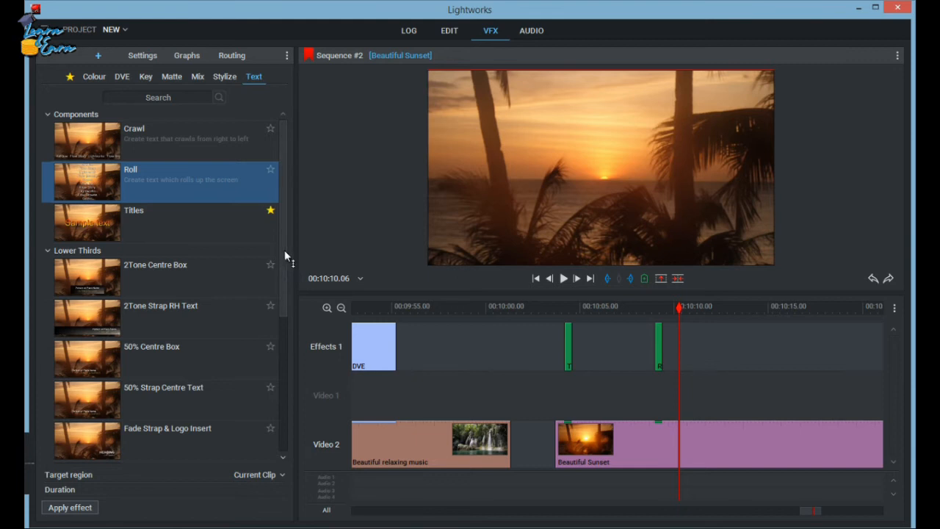
{"action": "left_click_drag", "start_coordinate": [285, 263], "coordinate": [286, 419]}
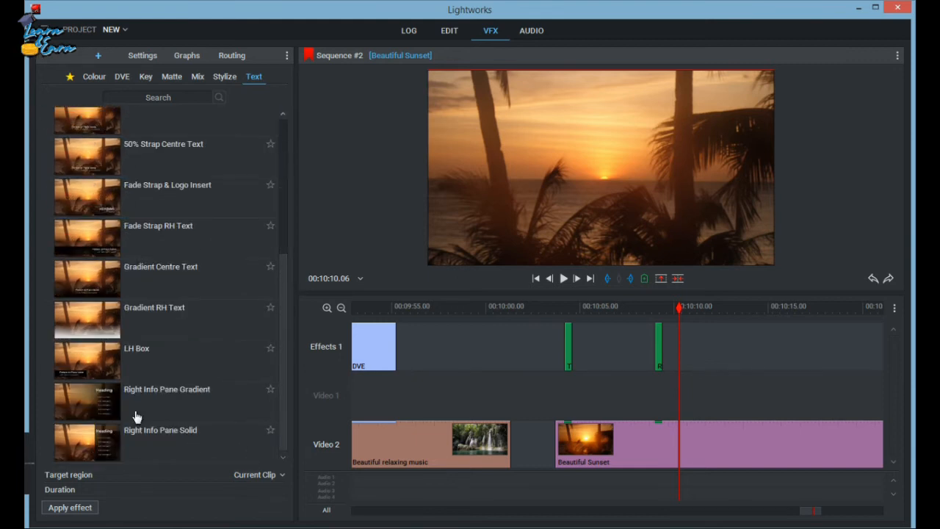
{"action": "left_click", "coordinate": [82, 406]}
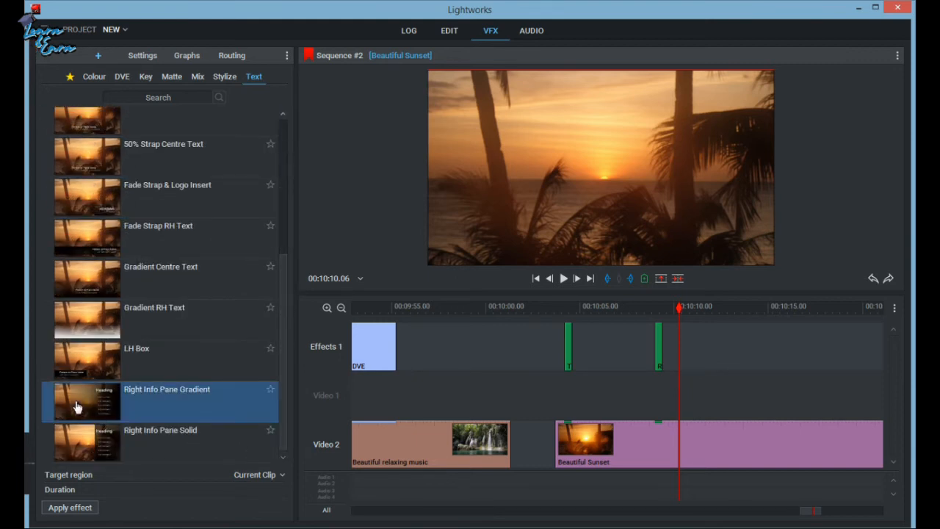
{"action": "left_click_drag", "start_coordinate": [77, 406], "coordinate": [703, 344]}
{"action": "left_click", "coordinate": [698, 309]}
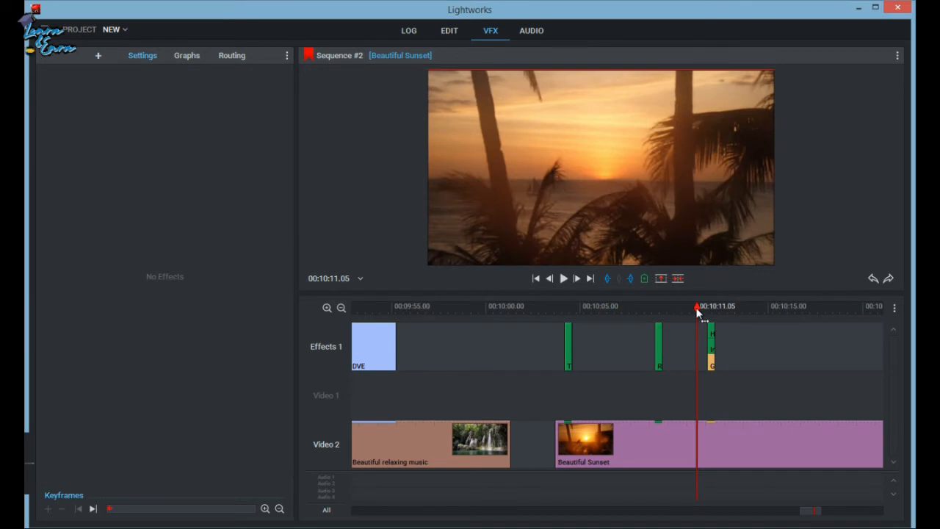
{"action": "left_click", "coordinate": [712, 309]}
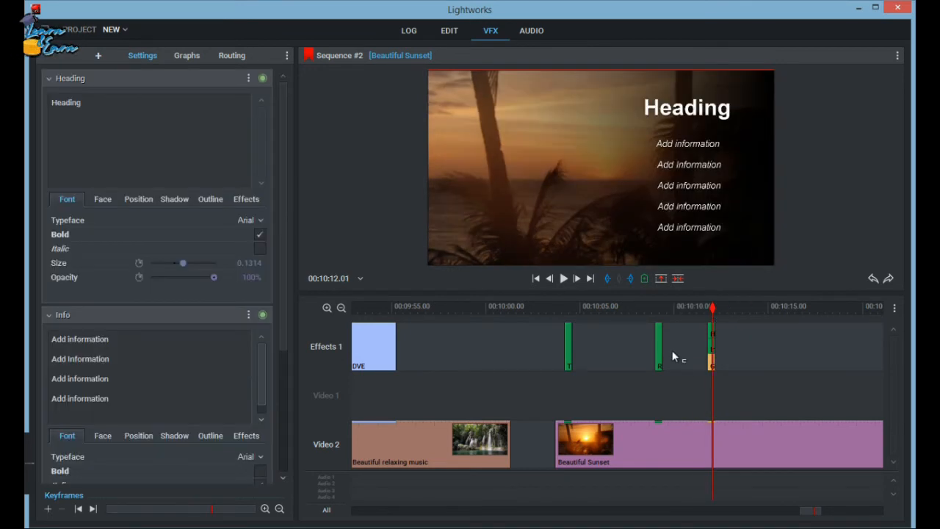
- Copy all three lines of the roll effect's text
{"action": "left_click", "coordinate": [669, 353]}
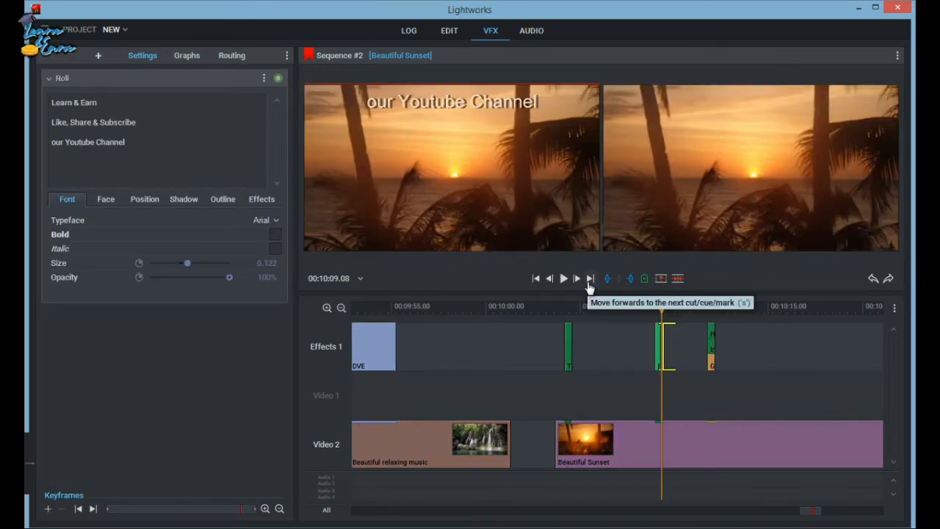
{"action": "left_click", "coordinate": [589, 285]}
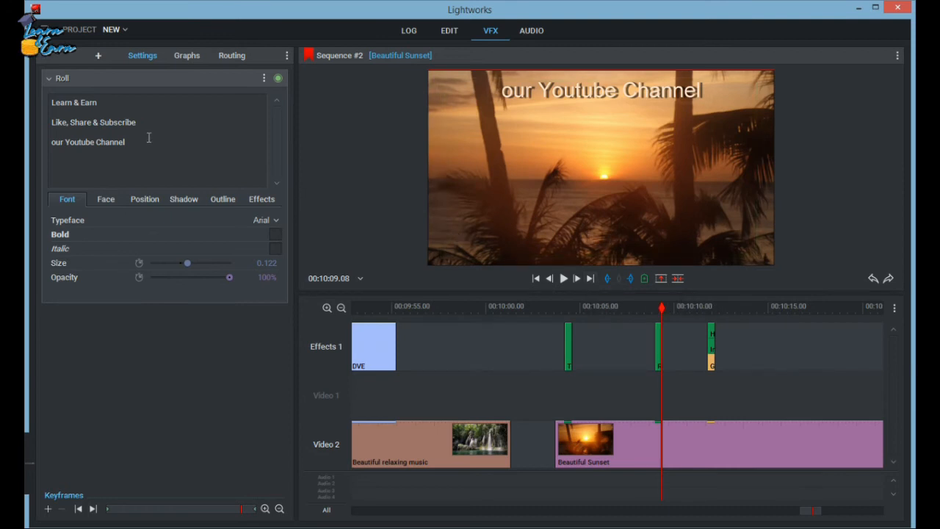
{"action": "left_click_drag", "start_coordinate": [148, 138], "coordinate": [52, 103]}
{"action": "key", "text": "ctrl+c"}
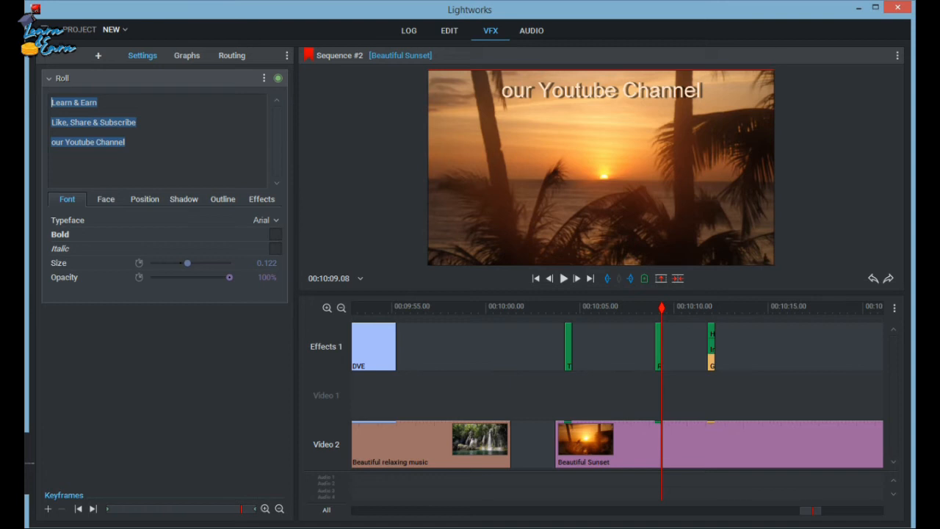
{"action": "left_click", "coordinate": [52, 103]}
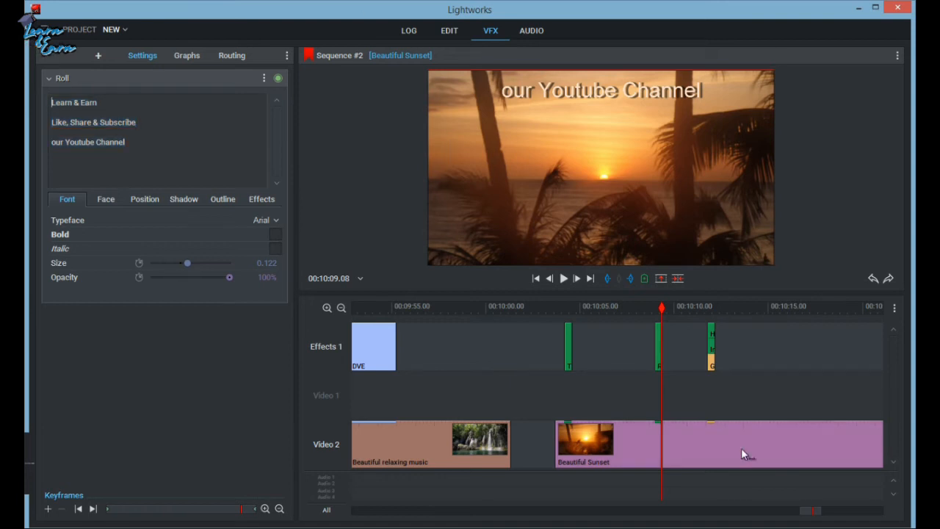
- Replace the info pane's Heading text with "Learn & Earn"
{"action": "left_click", "coordinate": [710, 308]}
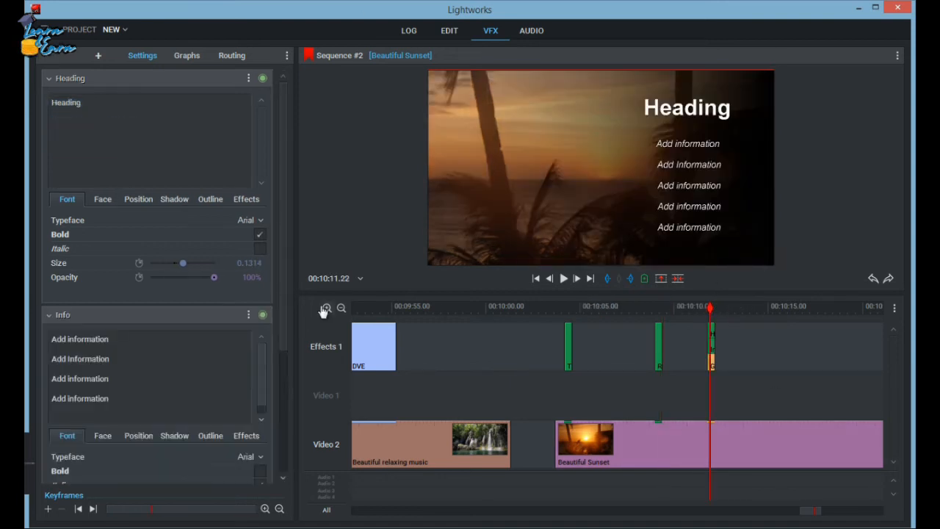
{"action": "left_click", "coordinate": [139, 110]}
{"action": "key", "text": "BackSpace"}
{"action": "key", "text": "BackSpace"}
{"action": "key", "text": "BackSpace"}
{"action": "key", "text": "BackSpace"}
{"action": "key", "text": "BackSpace"}
{"action": "key", "text": "BackSpace"}
{"action": "key", "text": "BackSpace"}
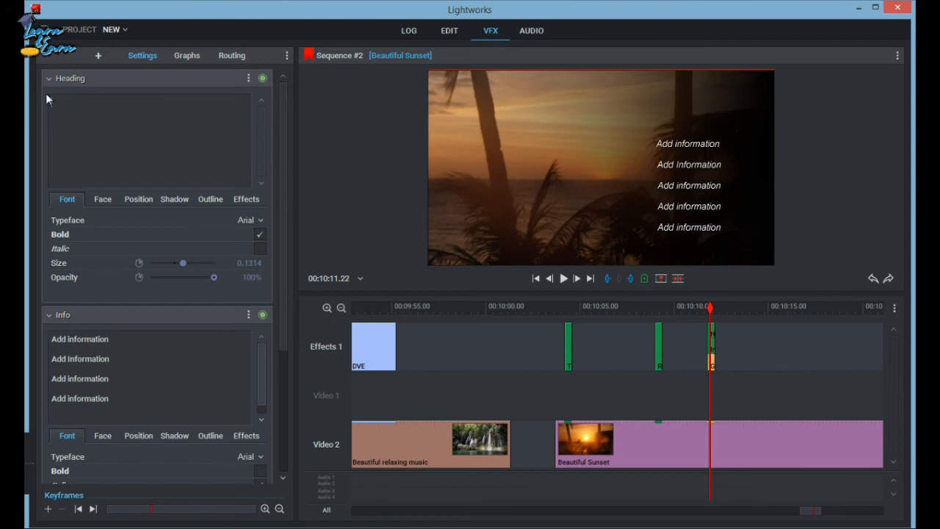
{"action": "type", "text": "Learn"}
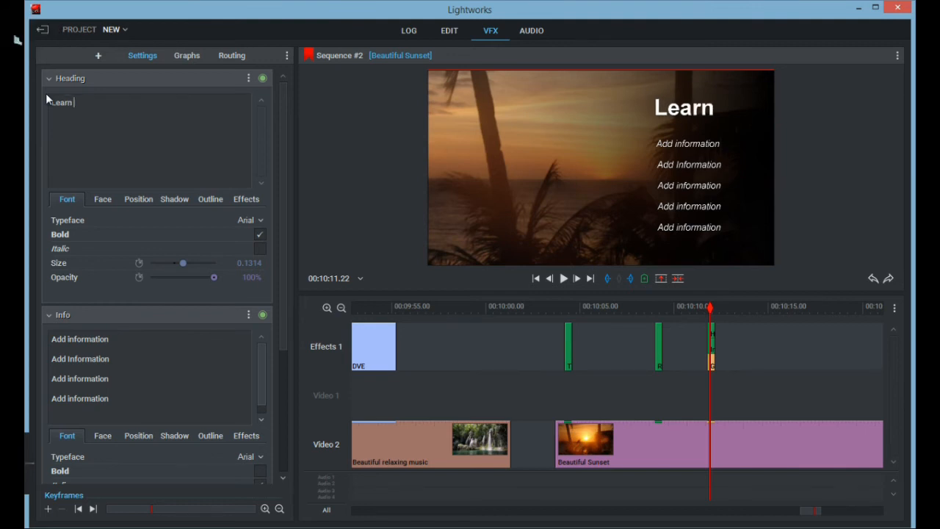
{"action": "type", "text": " & Earn"}
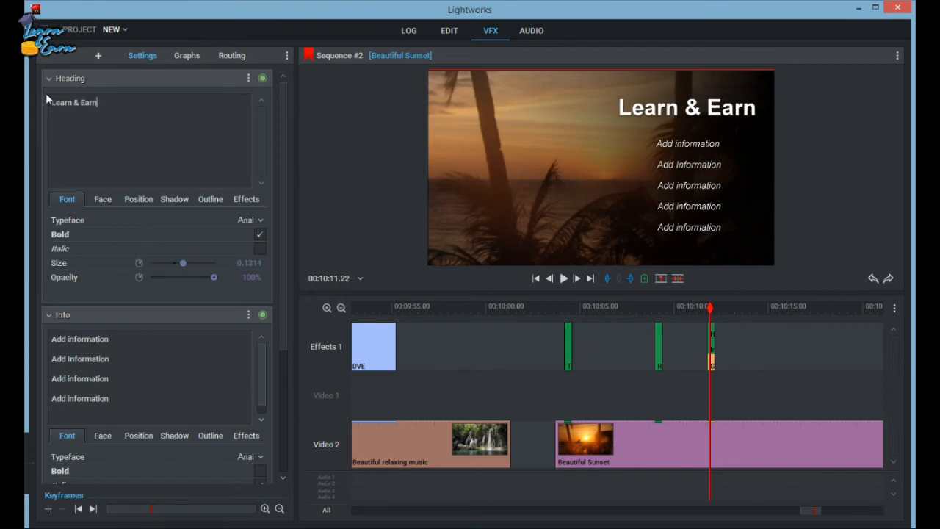
- Set the heading's face Colour One to pink, FF66BE
{"action": "left_click", "coordinate": [102, 201]}
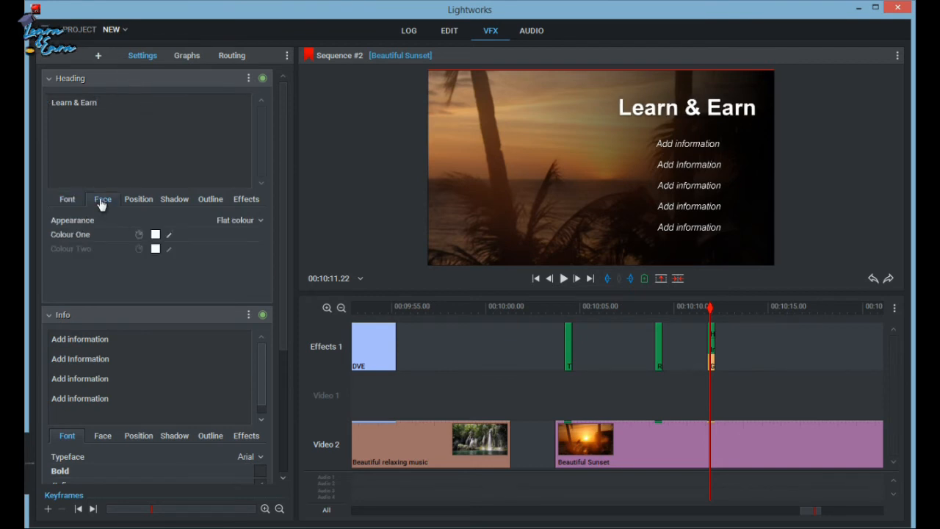
{"action": "left_click", "coordinate": [164, 239]}
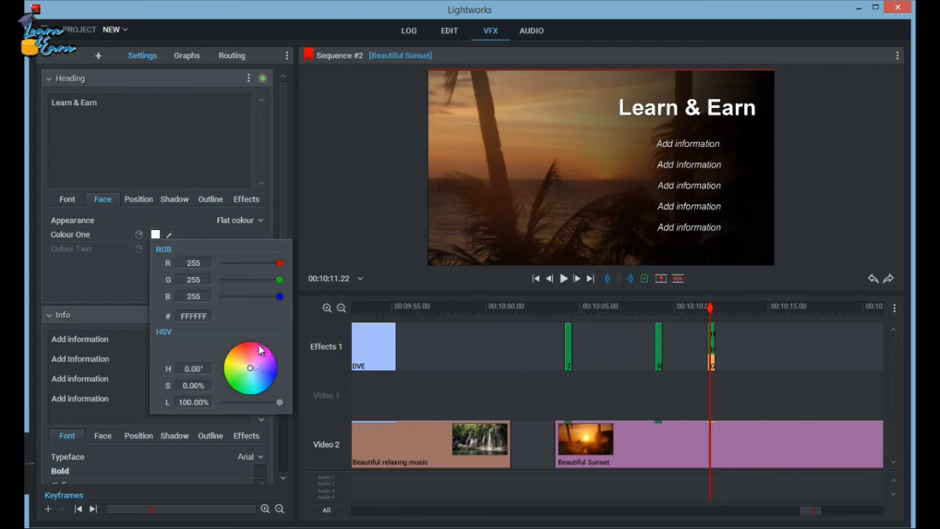
{"action": "left_click_drag", "start_coordinate": [250, 368], "coordinate": [256, 359]}
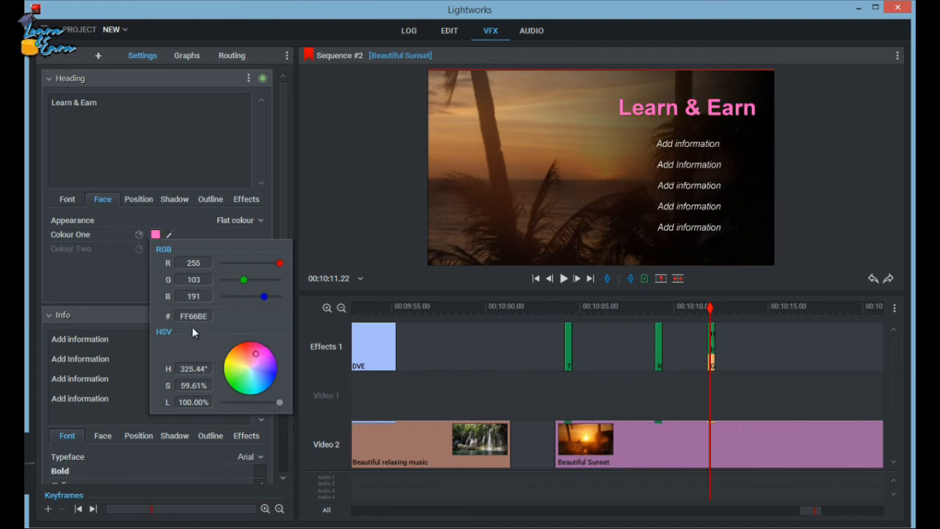
{"action": "left_click", "coordinate": [90, 284]}
{"action": "left_click", "coordinate": [118, 381]}
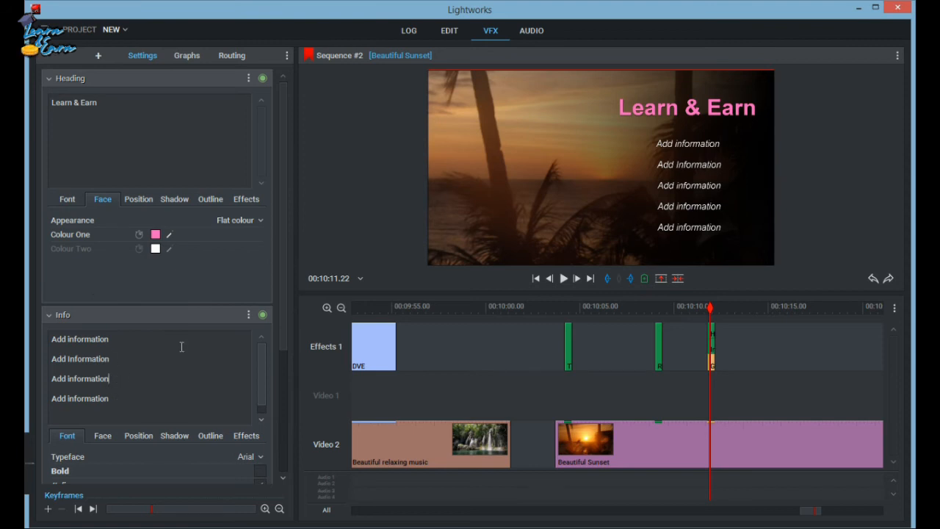
- Set both the In and Out effects of the heading to Fade
{"action": "left_click_drag", "start_coordinate": [282, 281], "coordinate": [281, 345]}
{"action": "left_click", "coordinate": [247, 140]}
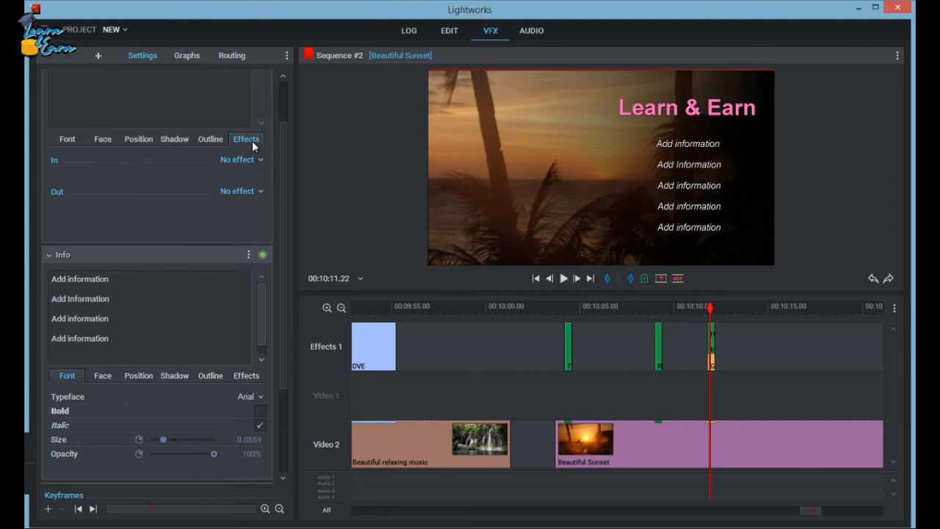
{"action": "left_click", "coordinate": [253, 160]}
{"action": "left_click", "coordinate": [254, 159]}
{"action": "left_click", "coordinate": [239, 160]}
{"action": "left_click", "coordinate": [246, 186]}
{"action": "left_click", "coordinate": [242, 191]}
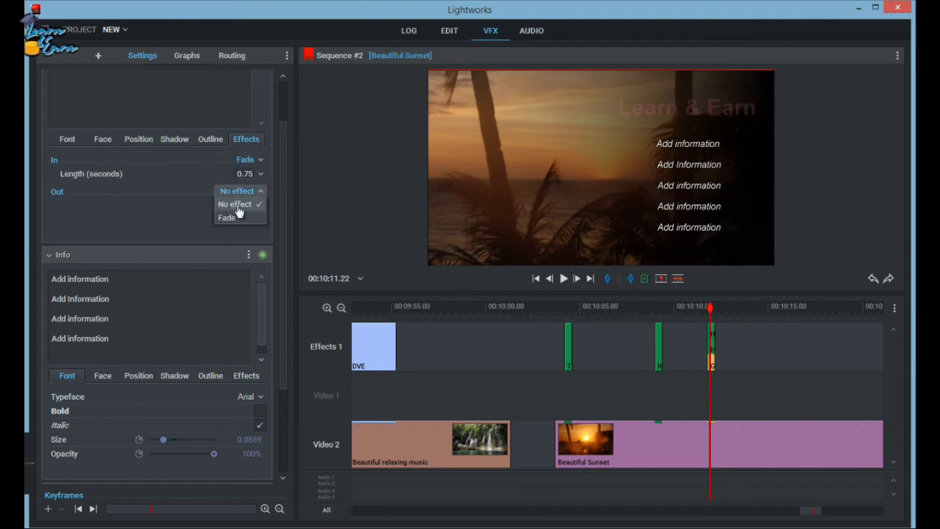
{"action": "left_click", "coordinate": [238, 219]}
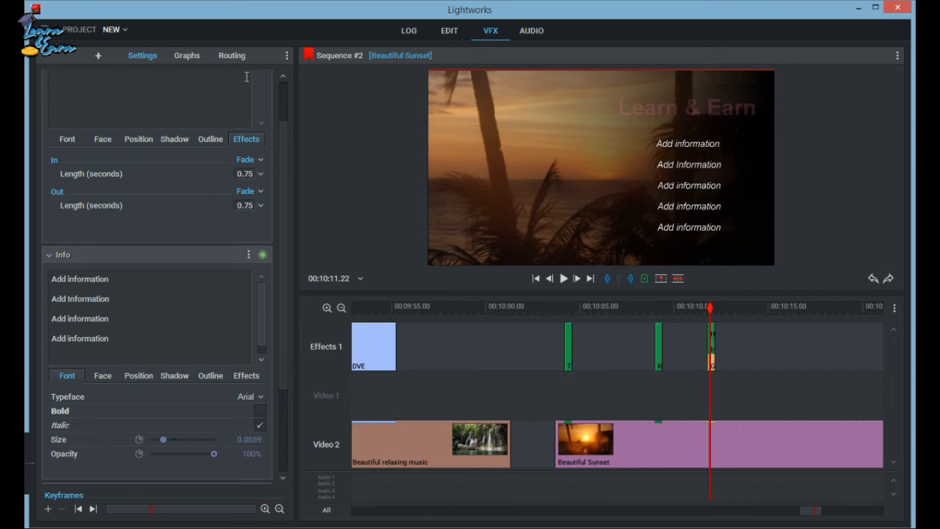
{"action": "left_click", "coordinate": [167, 139]}
{"action": "left_click", "coordinate": [146, 139]}
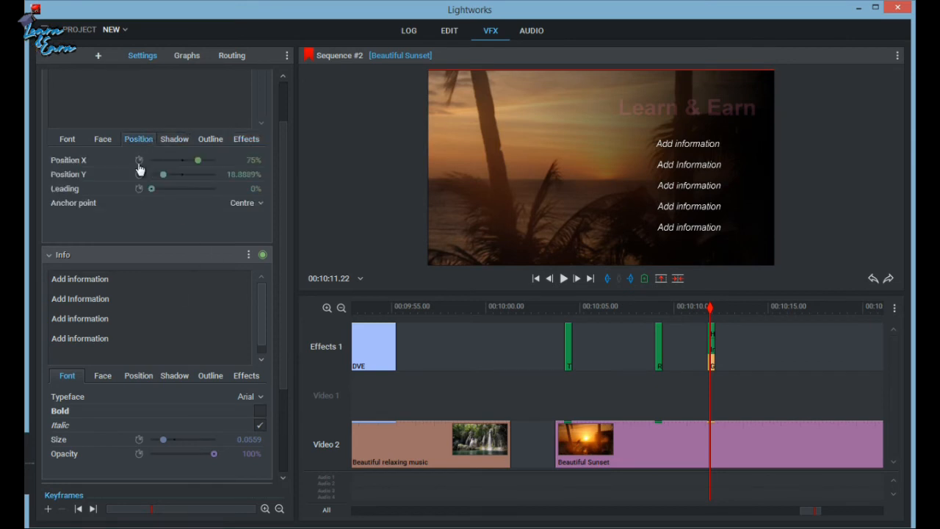
{"action": "left_click", "coordinate": [103, 140]}
- Replace the placeholder lines in the Info text with the copied roll text
{"action": "left_click_drag", "start_coordinate": [123, 342], "coordinate": [44, 259]}
{"action": "type", "text": "Add information"}
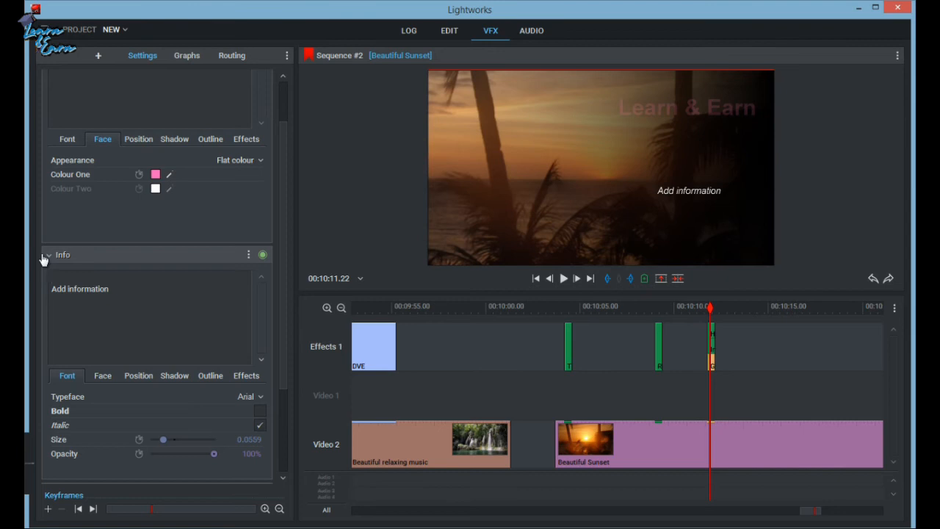
{"action": "key", "text": "ctrl+a"}
{"action": "key", "text": "Delete"}
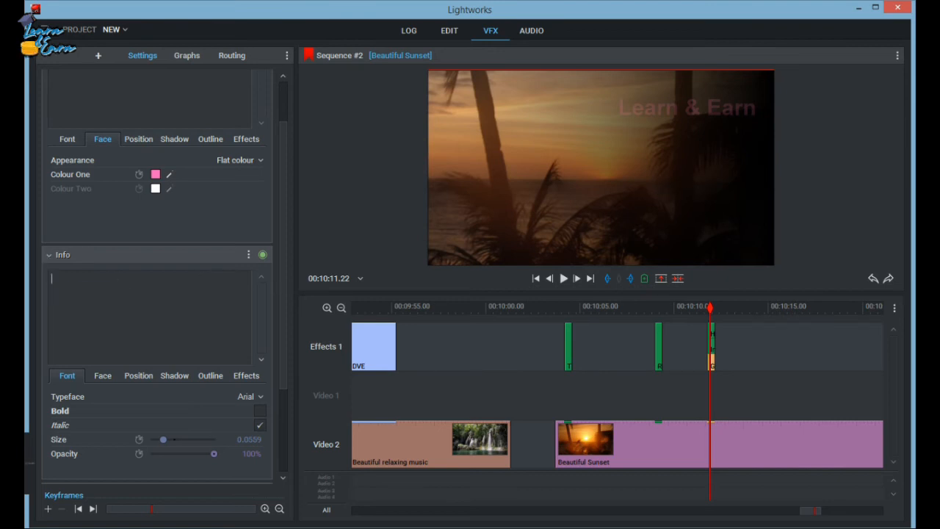
{"action": "key", "text": "ctrl+v"}
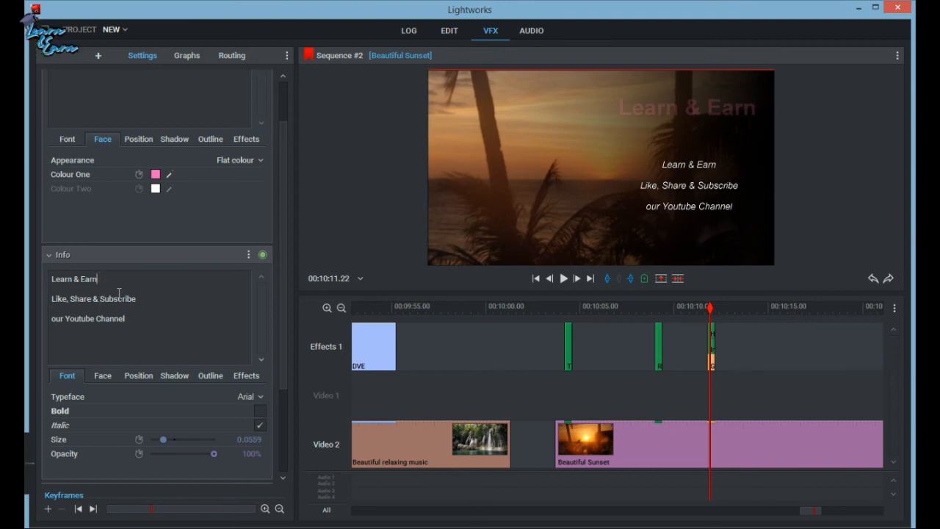
- Remove "Learn & Earn" from the Info text and put "& Subscribe" on its own line with a blank line before it
{"action": "key", "text": "shift+Home"}
{"action": "key", "text": "BackSpace"}
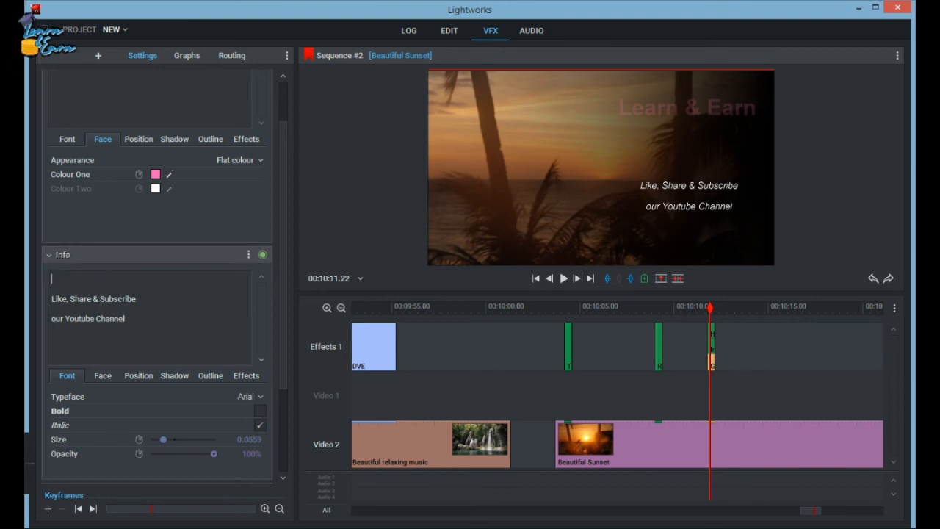
{"action": "key", "text": "BackSpace"}
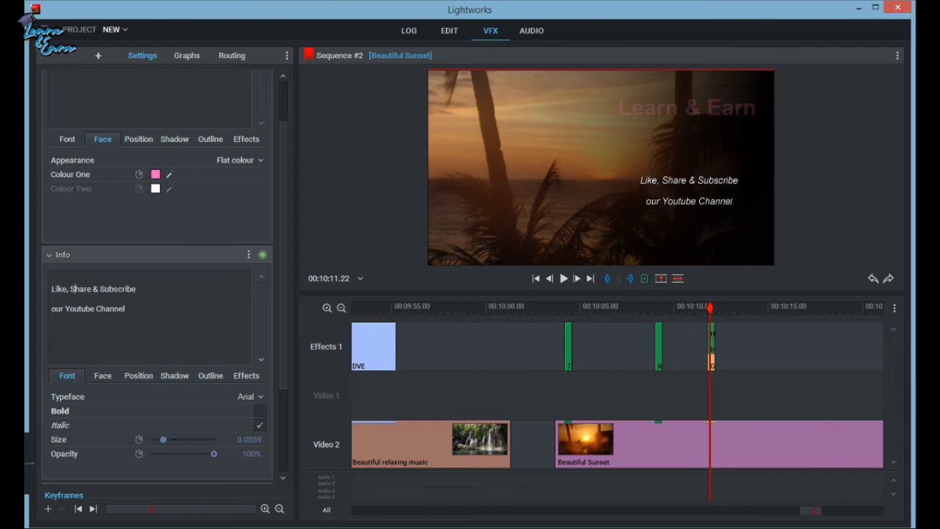
{"action": "key", "text": "Return"}
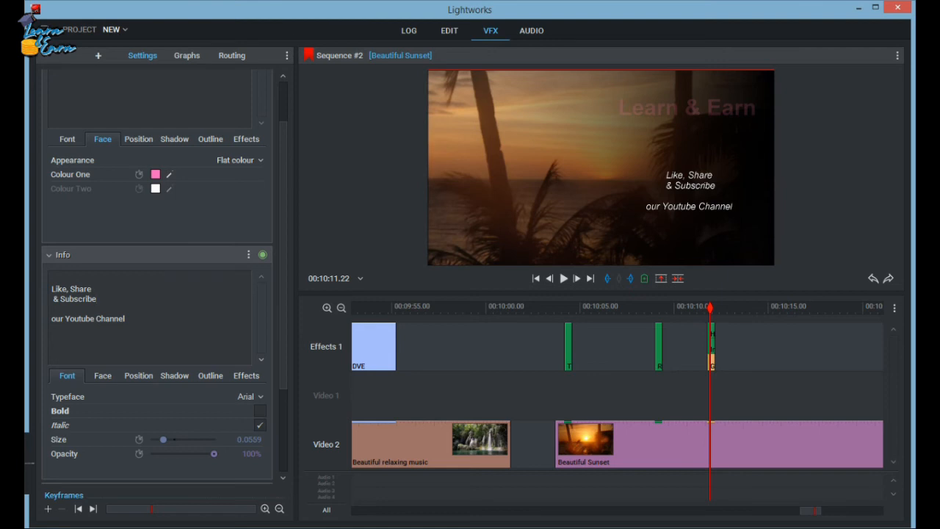
{"action": "key", "text": "Return"}
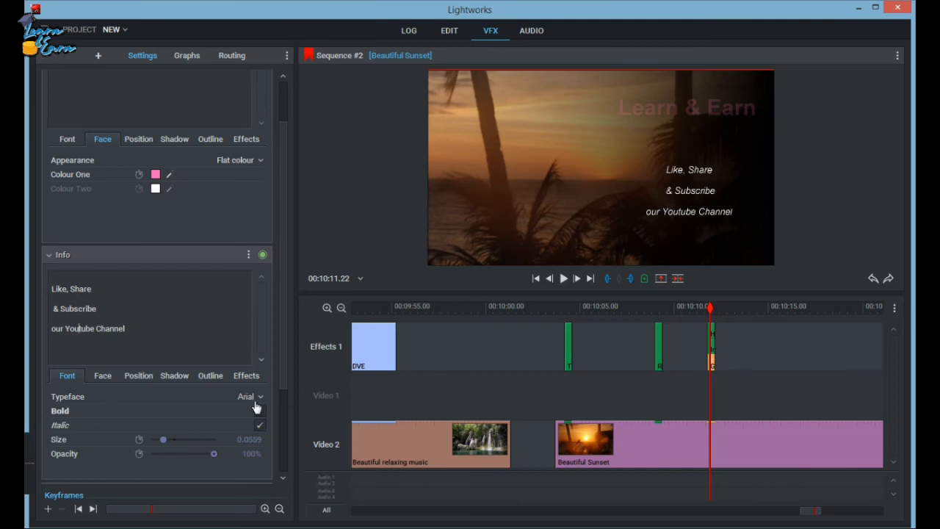
- Set the Info text's face Colour One to light purple, CA88FF, and its font size to 0.059
{"action": "left_click", "coordinate": [103, 376]}
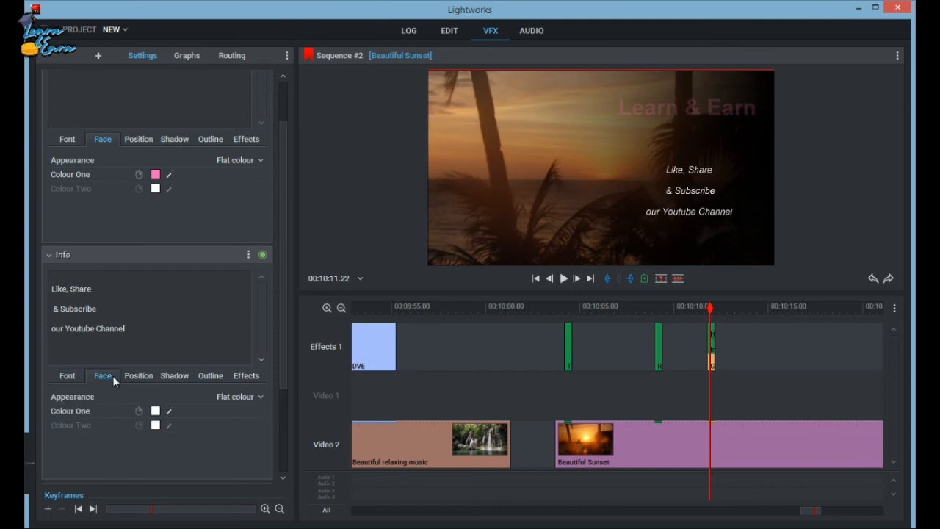
{"action": "left_click", "coordinate": [155, 410]}
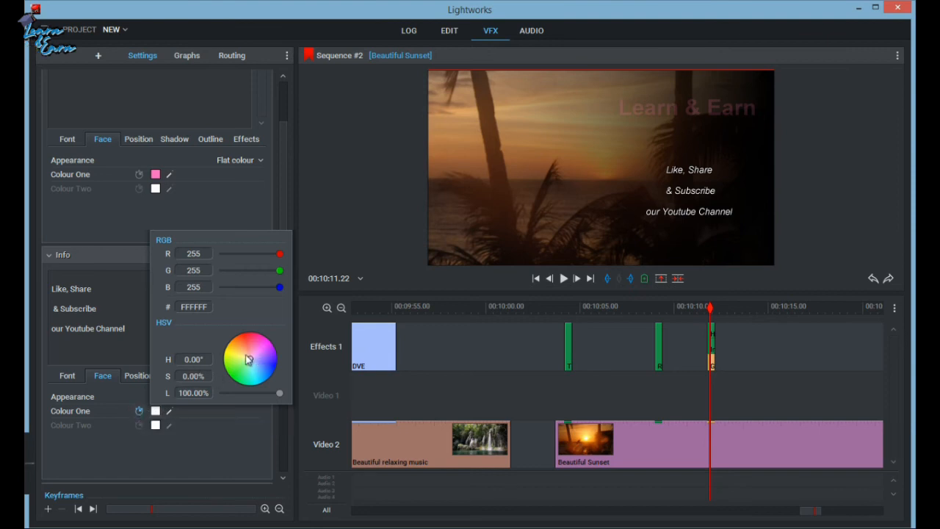
{"action": "left_click_drag", "start_coordinate": [257, 361], "coordinate": [263, 360]}
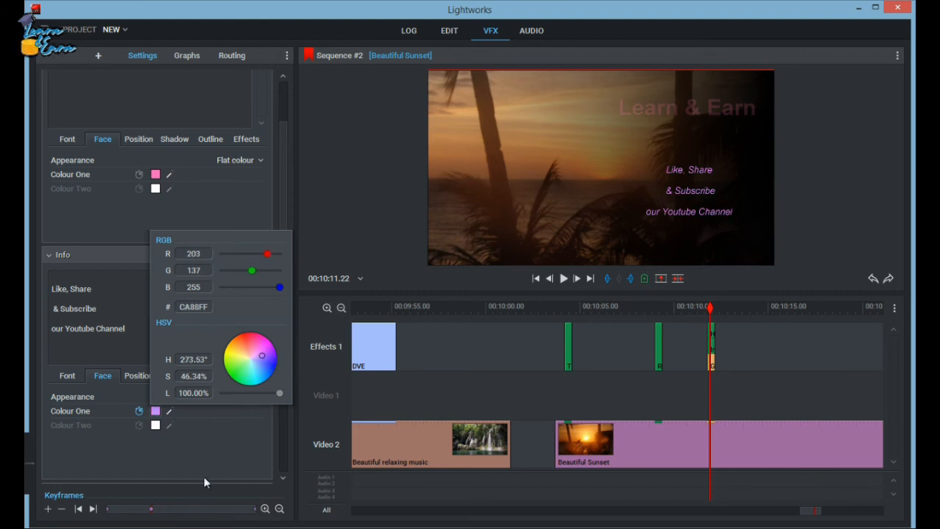
{"action": "left_click", "coordinate": [73, 375]}
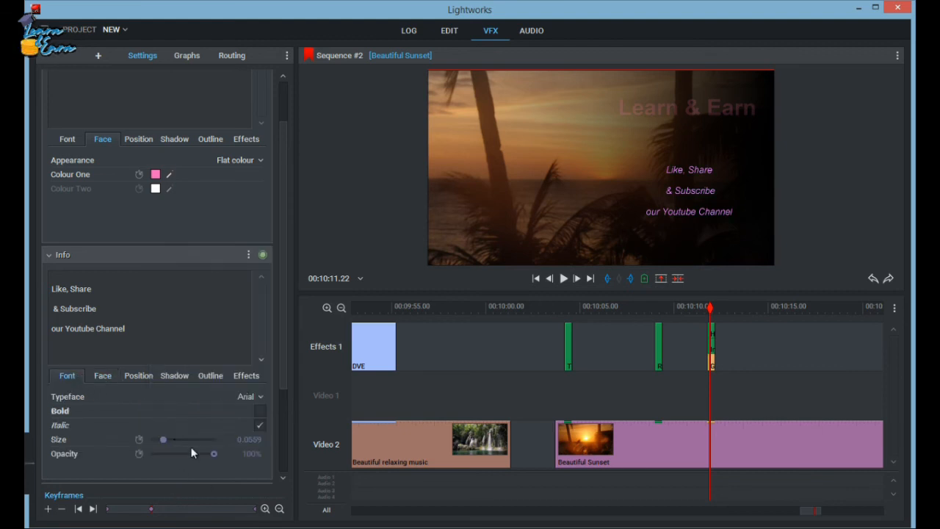
{"action": "left_click_drag", "start_coordinate": [169, 440], "coordinate": [165, 438]}
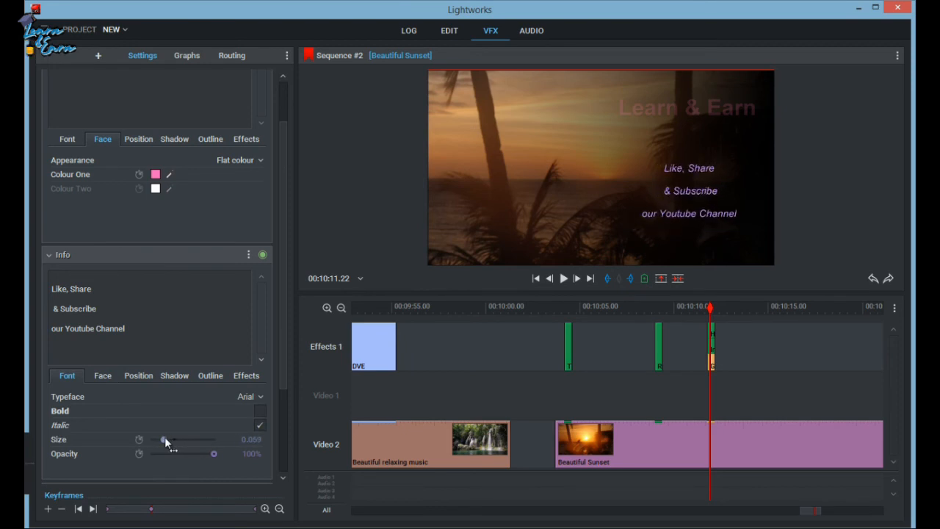
- Set both the In and Out effects of the Info text to Fade
{"action": "left_click", "coordinate": [140, 375]}
{"action": "left_click", "coordinate": [180, 375]}
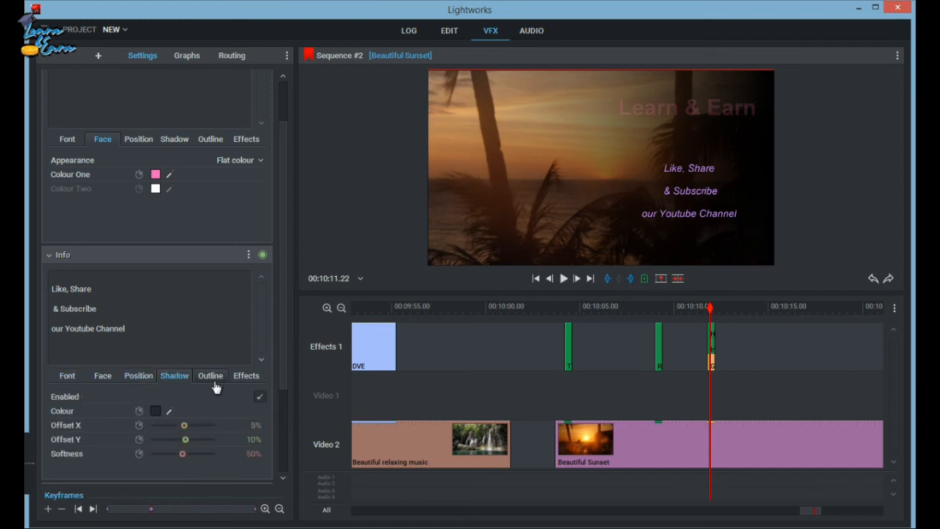
{"action": "left_click", "coordinate": [246, 377]}
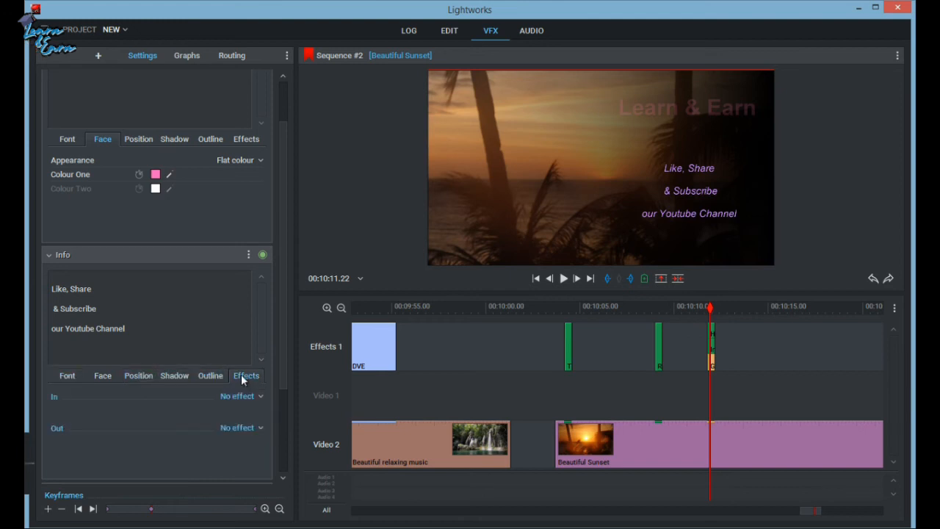
{"action": "left_click", "coordinate": [241, 396]}
{"action": "left_click", "coordinate": [242, 429]}
{"action": "left_click", "coordinate": [244, 428]}
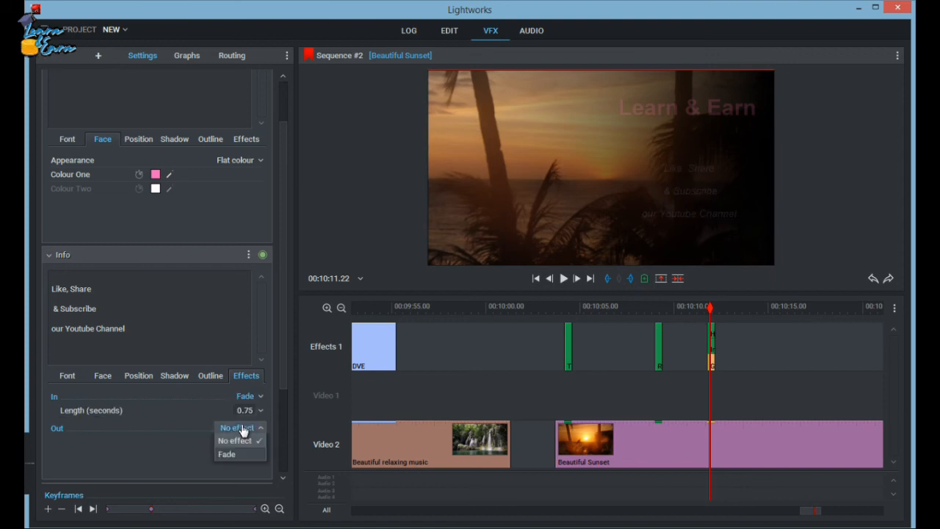
{"action": "left_click", "coordinate": [247, 451]}
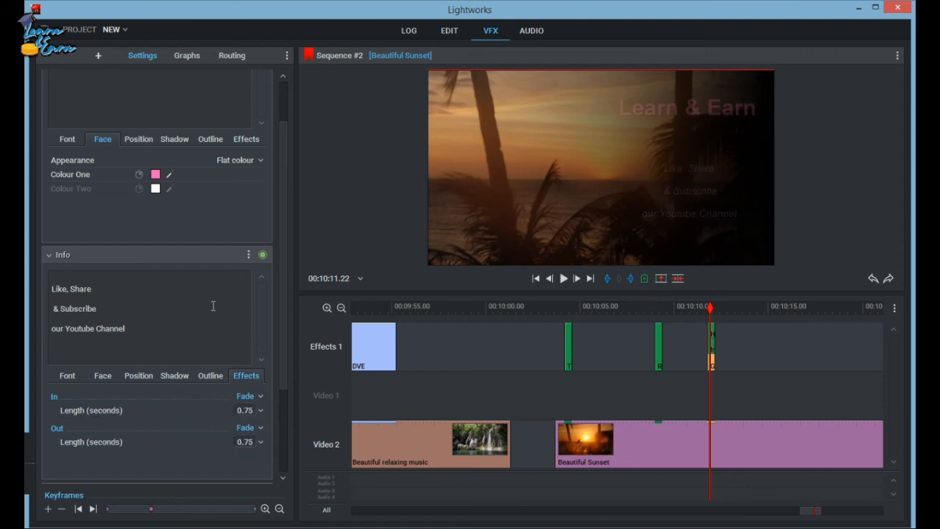
- Play the sequence through the Right Info Pane Gradient to preview its fading heading and Info text
{"action": "left_click", "coordinate": [700, 312]}
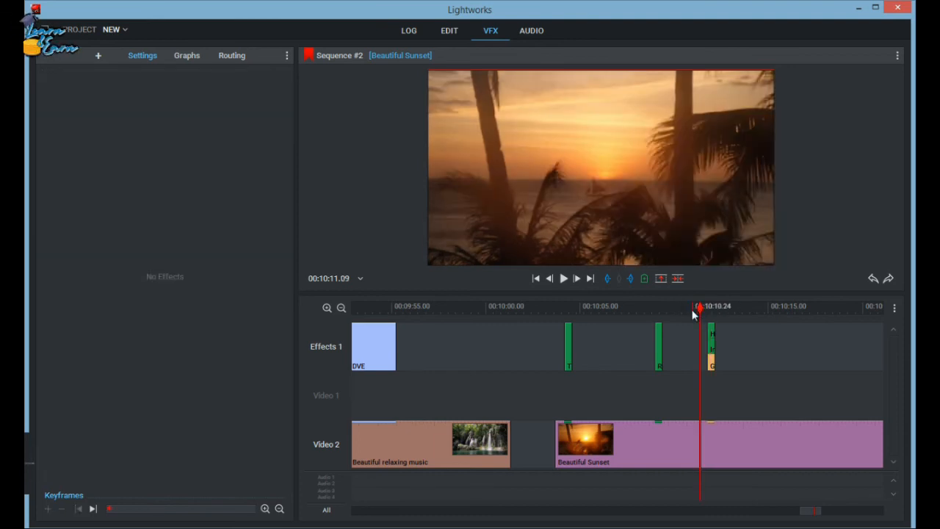
{"action": "key", "text": "space"}
{"action": "key", "text": "space"}
{"action": "mouse_move", "coordinate": [728, 308]}
{"action": "left_mouse_down"}
{"action": "mouse_move", "coordinate": [730, 317]}
{"action": "mouse_move", "coordinate": [698, 317]}
{"action": "mouse_move", "coordinate": [720, 315]}
{"action": "mouse_move", "coordinate": [712, 321]}
{"action": "left_mouse_up"}
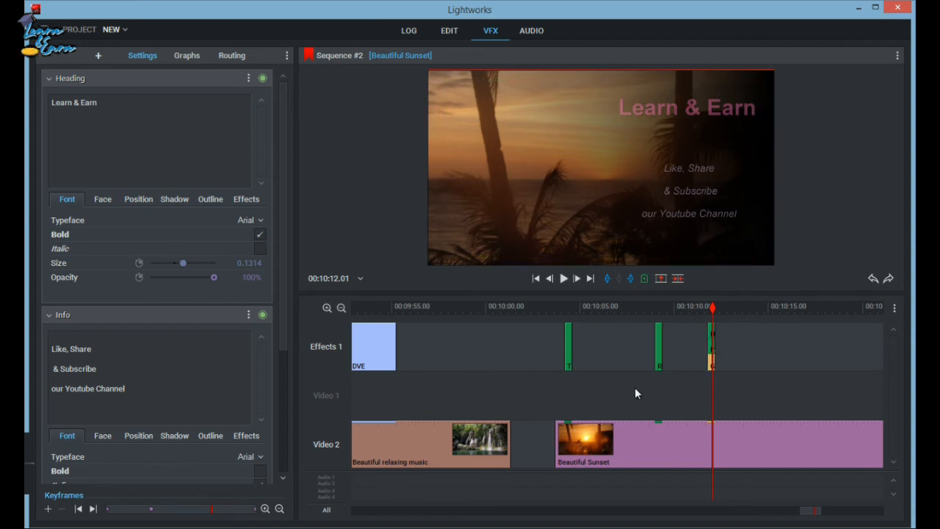
- Add the Gradient RH Text effect over Beautiful Sunset at about 00:10:13 and review its text and gradient fill settings
{"action": "left_click", "coordinate": [98, 55]}
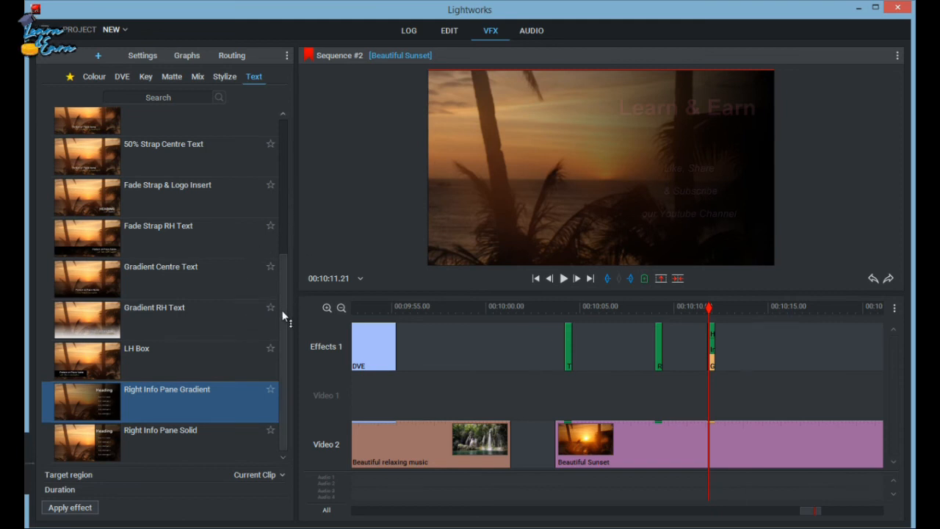
{"action": "left_click_drag", "start_coordinate": [120, 338], "coordinate": [741, 331]}
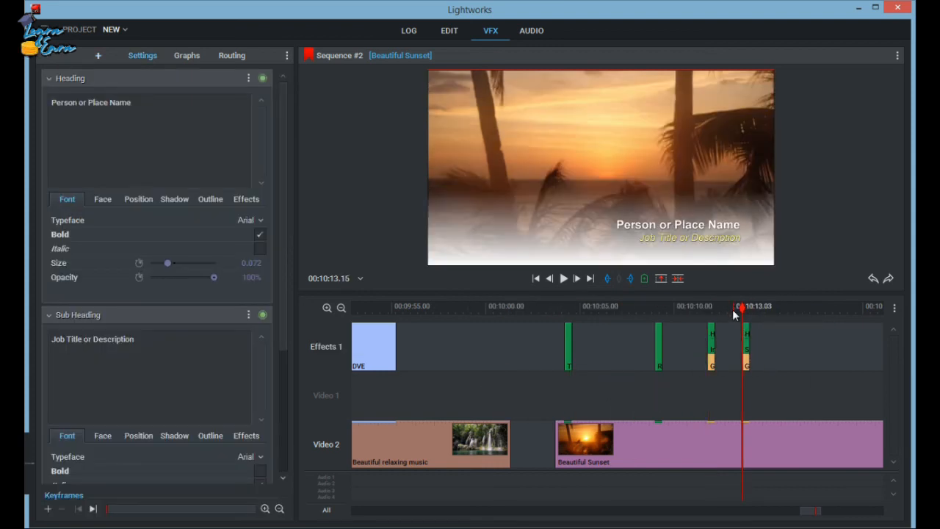
{"action": "mouse_move", "coordinate": [743, 312]}
{"action": "left_mouse_down"}
{"action": "mouse_move", "coordinate": [728, 312]}
{"action": "mouse_move", "coordinate": [744, 311]}
{"action": "left_mouse_up"}
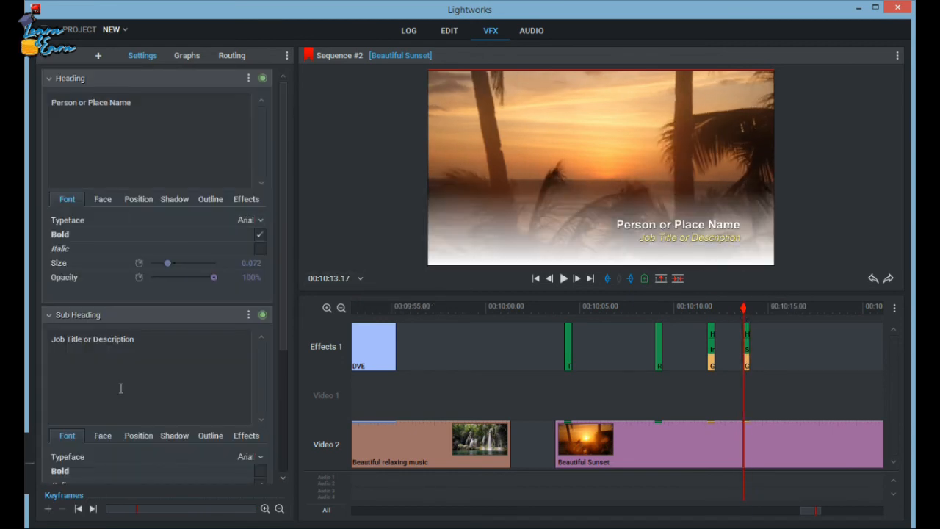
{"action": "left_click", "coordinate": [184, 97]}
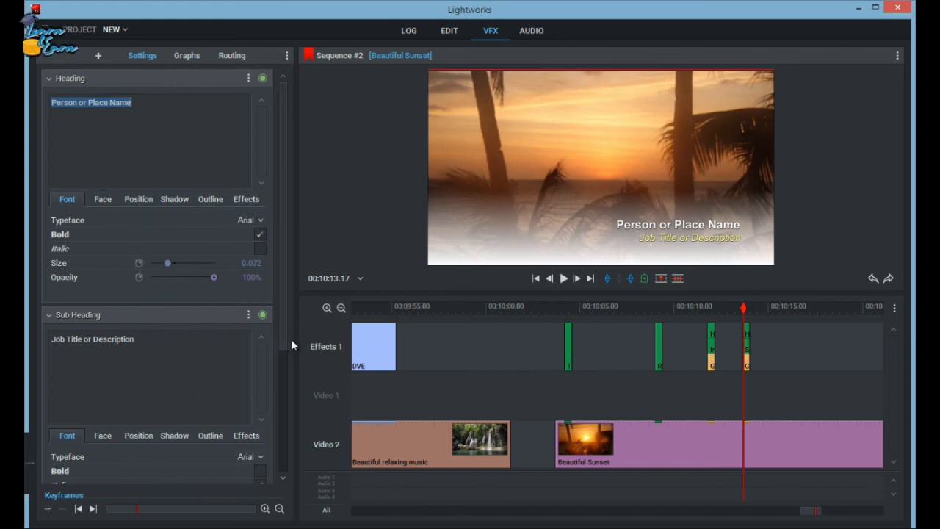
{"action": "left_click_drag", "start_coordinate": [284, 349], "coordinate": [285, 481]}
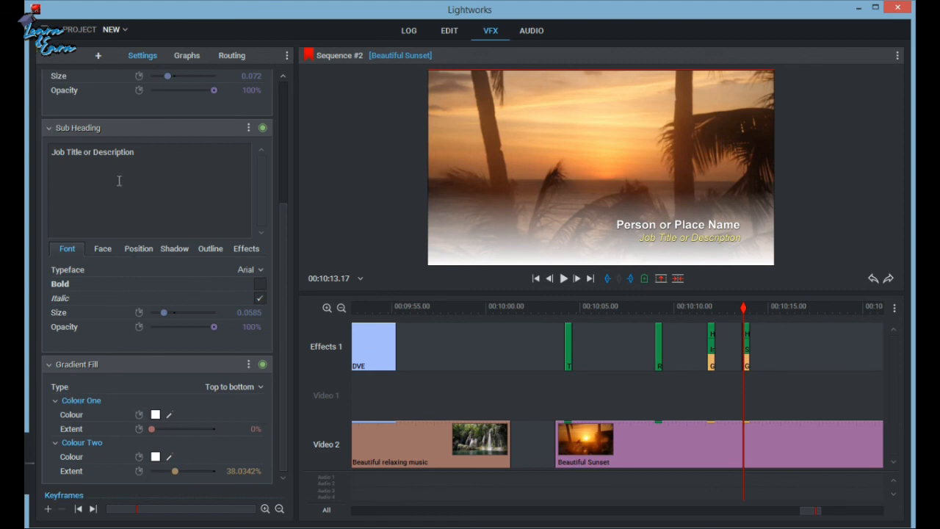
- Add the LH Box effect over the Beautiful Sunset clip at about 00:10:06 and look through its settings
{"action": "left_click", "coordinate": [98, 56]}
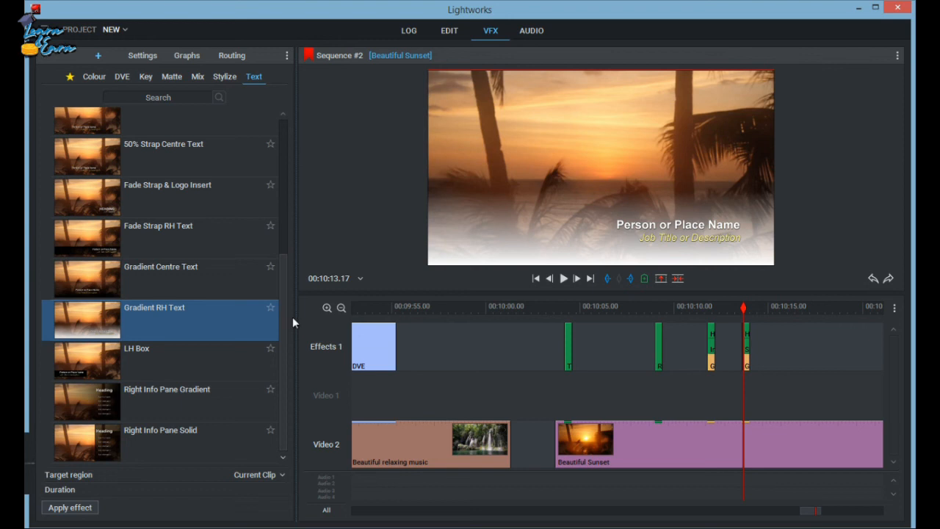
{"action": "left_click", "coordinate": [83, 373]}
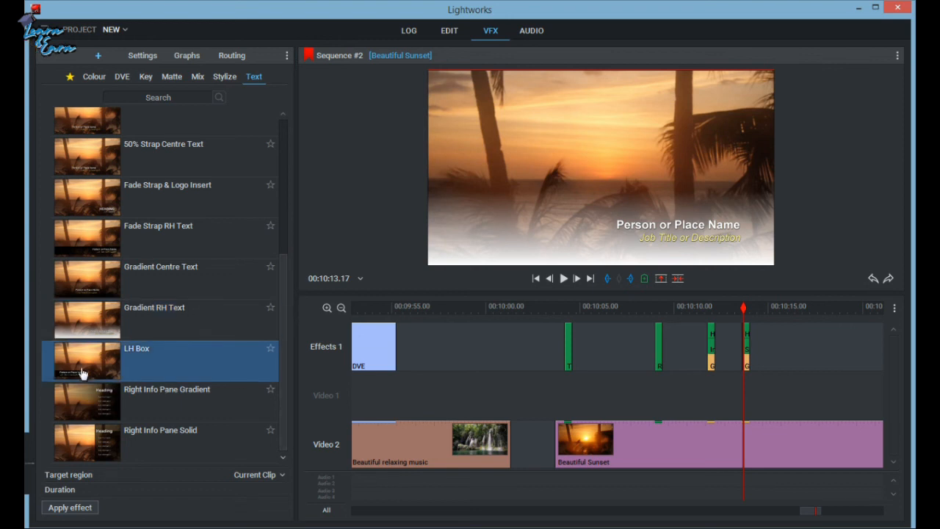
{"action": "left_click_drag", "start_coordinate": [61, 358], "coordinate": [611, 318]}
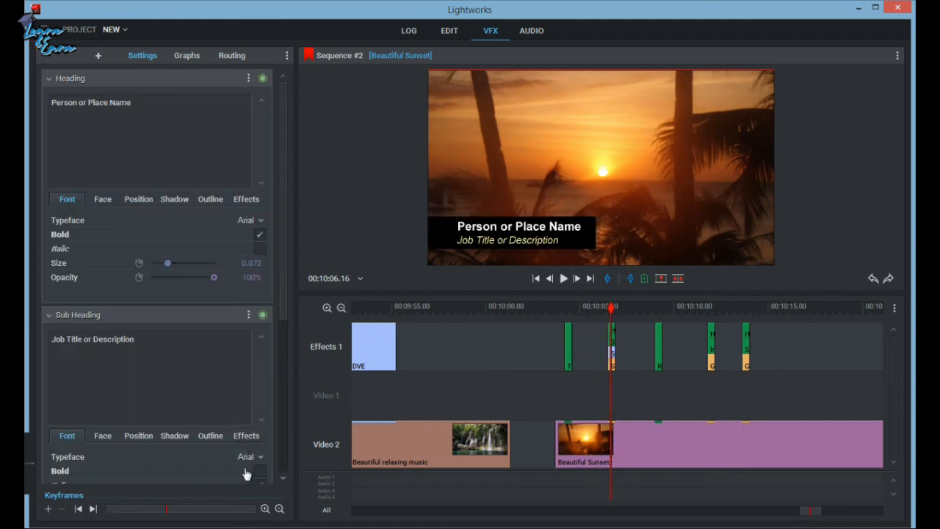
{"action": "left_click_drag", "start_coordinate": [286, 311], "coordinate": [266, 277]}
- Add the Right Info Pane Solid effect at about 00:10:15, after the Gradient RH Text, and play it back
{"action": "left_click", "coordinate": [98, 56]}
{"action": "left_click_drag", "start_coordinate": [84, 449], "coordinate": [766, 306]}
{"action": "left_click", "coordinate": [765, 309]}
{"action": "key", "text": "space"}
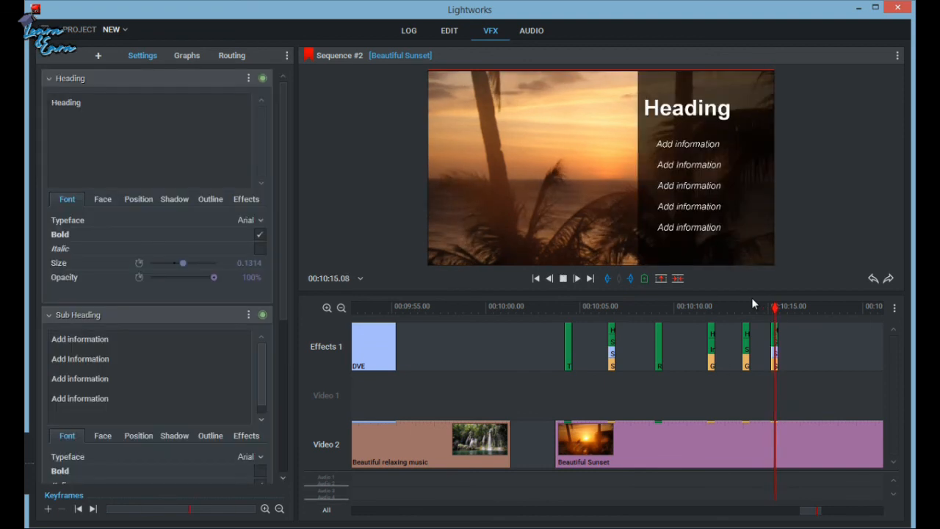
{"action": "key", "text": "space"}
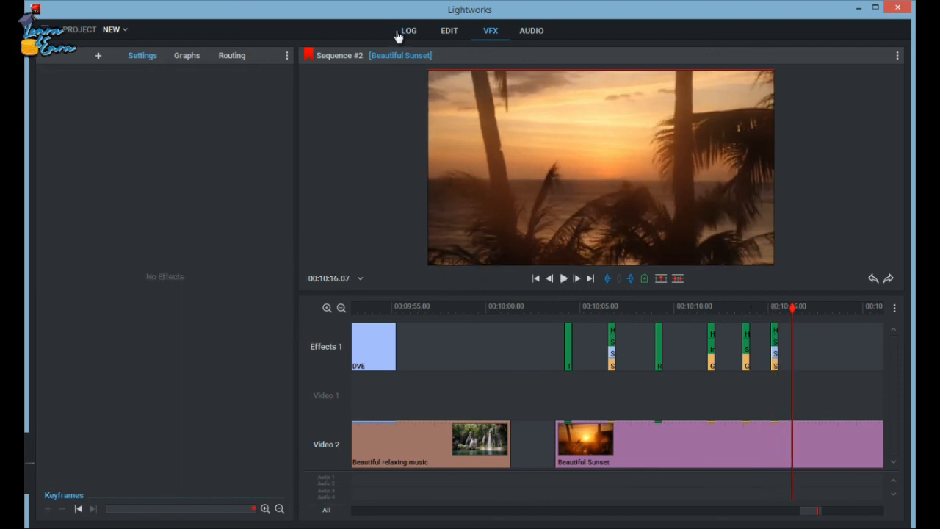
- Add a Crawl text effect at about 00:10:10, between the roll and the Right Info Pane Gradient, and preview its sample text
{"action": "left_click", "coordinate": [96, 55]}
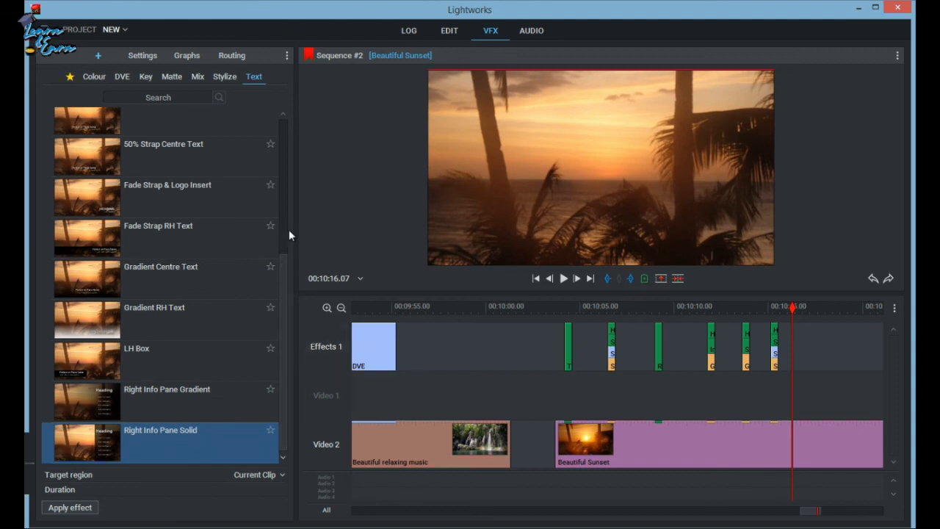
{"action": "left_click_drag", "start_coordinate": [280, 281], "coordinate": [296, 138]}
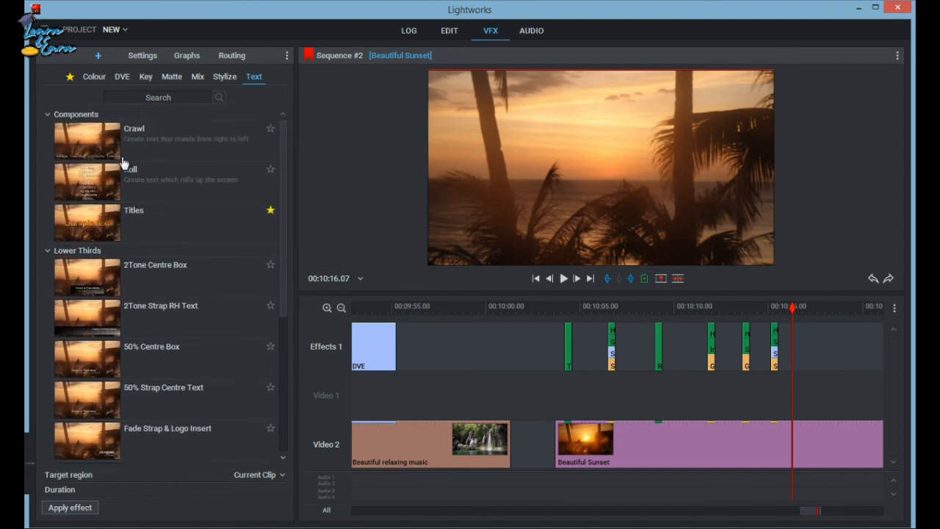
{"action": "left_click_drag", "start_coordinate": [84, 148], "coordinate": [683, 355]}
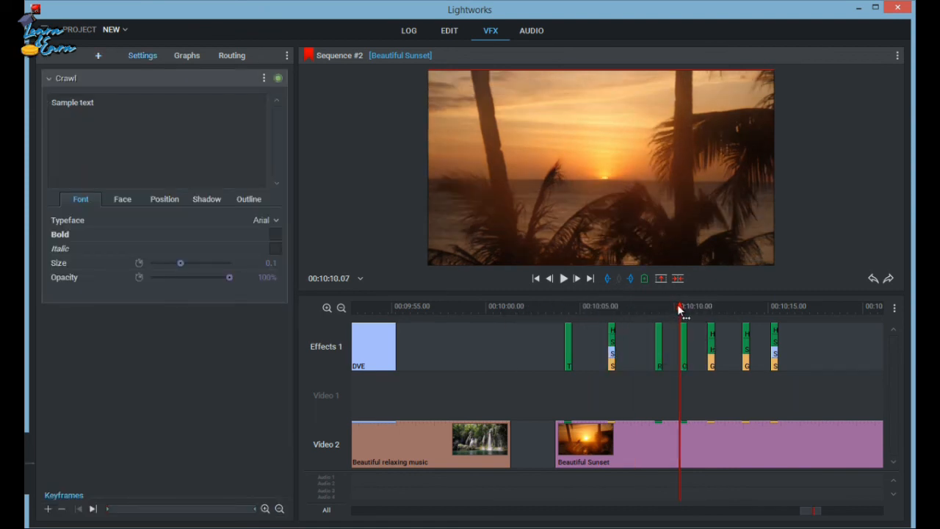
{"action": "left_click", "coordinate": [677, 309]}
{"action": "left_click_drag", "start_coordinate": [676, 306], "coordinate": [685, 313]}
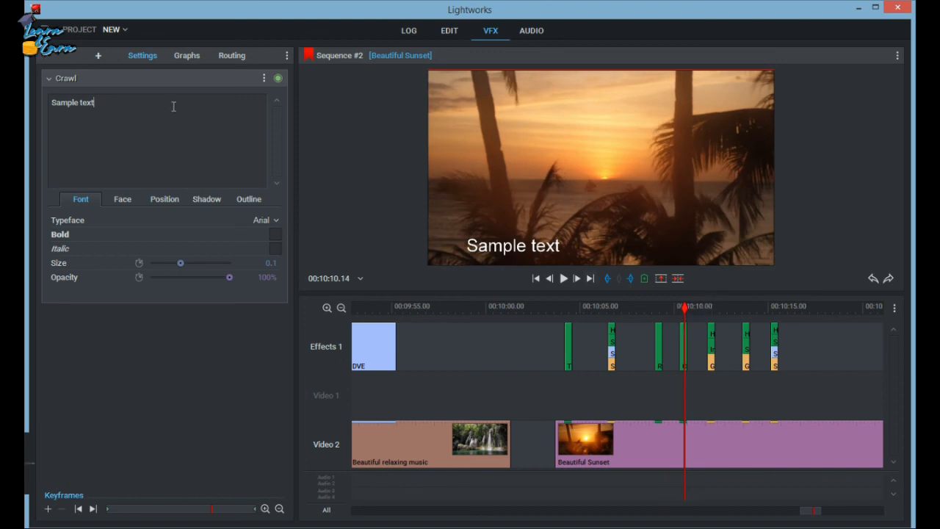
- Replace the Crawl's sample text with "Learn & Earn", "Like, Share & Subscribe" and "our Youtube Channel" on separate lines, and preview the motion
{"action": "key", "text": "ctrl+a"}
{"action": "key", "text": "Delete"}
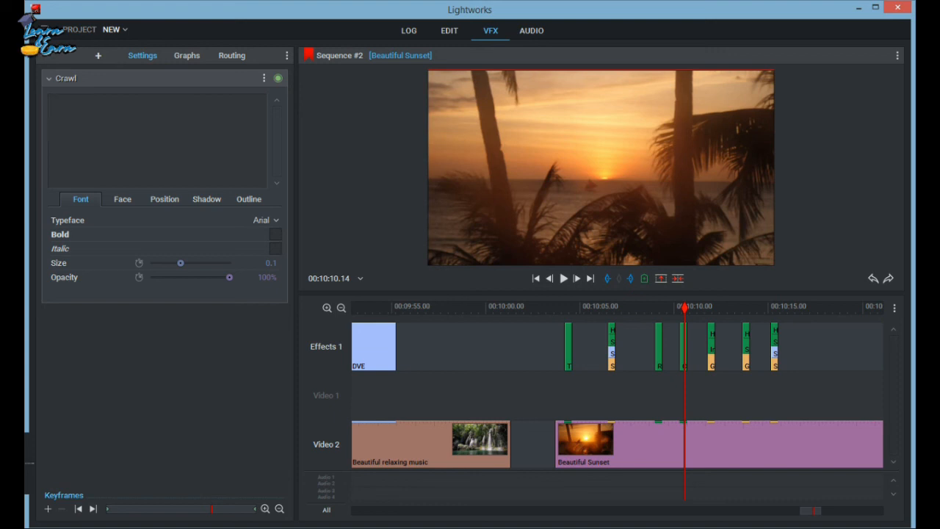
{"action": "type", "text": "Learn & Earn  Like, Share & Subscribe  our Youtube Channel"}
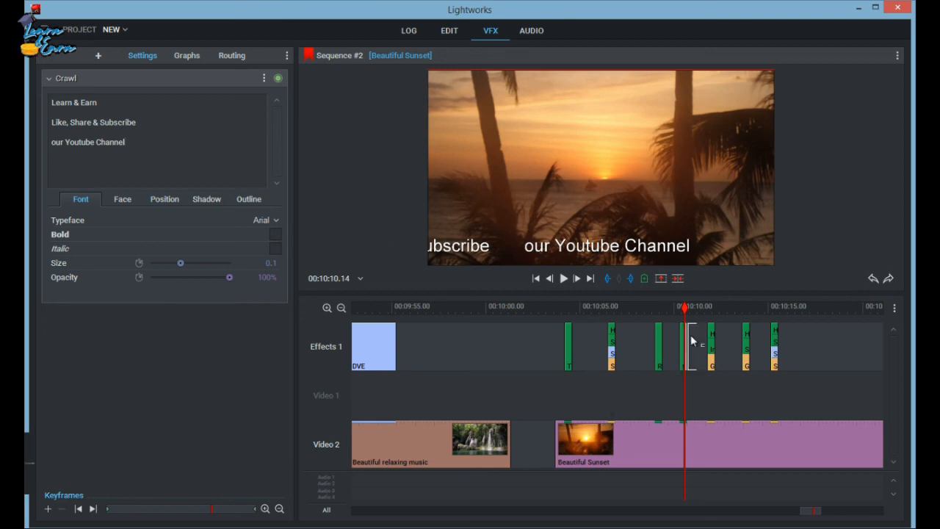
{"action": "left_click_drag", "start_coordinate": [683, 312], "coordinate": [680, 312]}
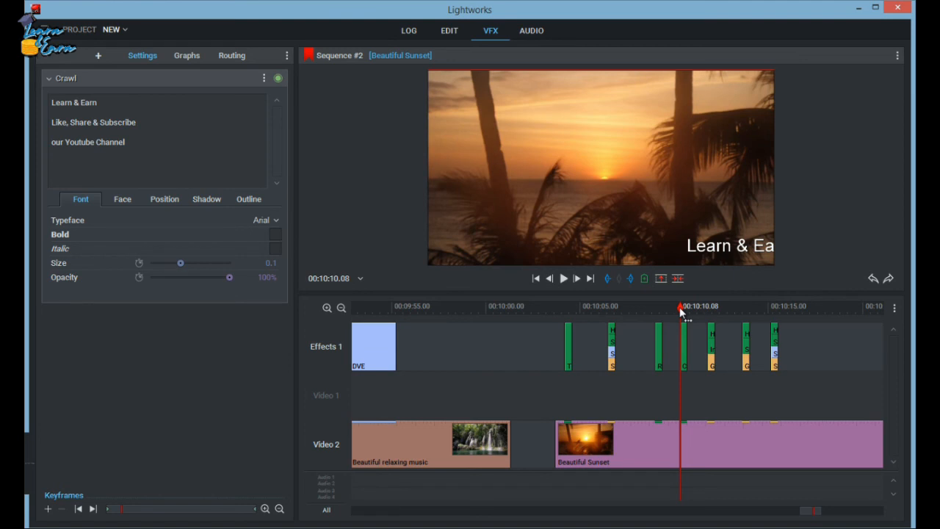
{"action": "left_click_drag", "start_coordinate": [680, 311], "coordinate": [680, 315]}
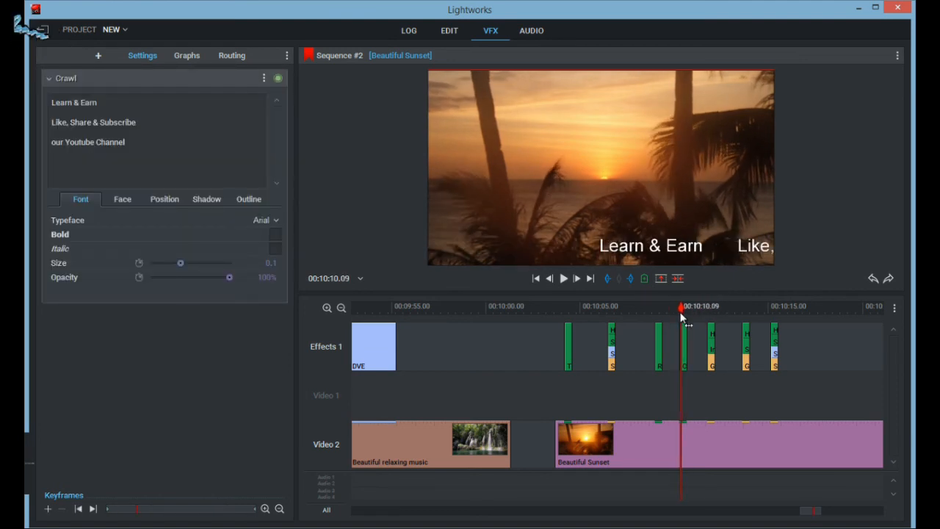
- Set the Crawl text's face Colour One to pale purple, DFB3FF
{"action": "left_click", "coordinate": [122, 200]}
{"action": "left_click", "coordinate": [155, 236]}
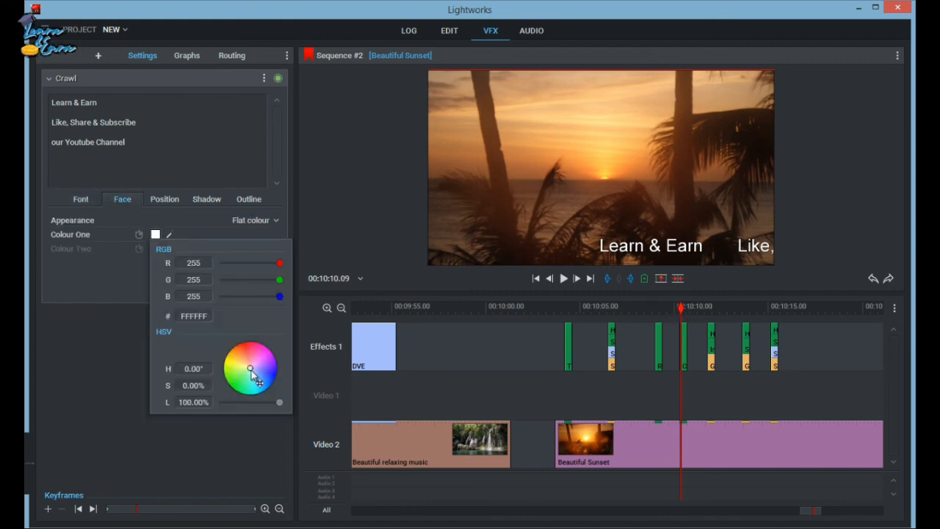
{"action": "mouse_move", "coordinate": [252, 371]}
{"action": "left_mouse_down"}
{"action": "mouse_move", "coordinate": [272, 397]}
{"action": "mouse_move", "coordinate": [262, 369]}
{"action": "mouse_move", "coordinate": [246, 369]}
{"action": "mouse_move", "coordinate": [259, 369]}
{"action": "left_mouse_up"}
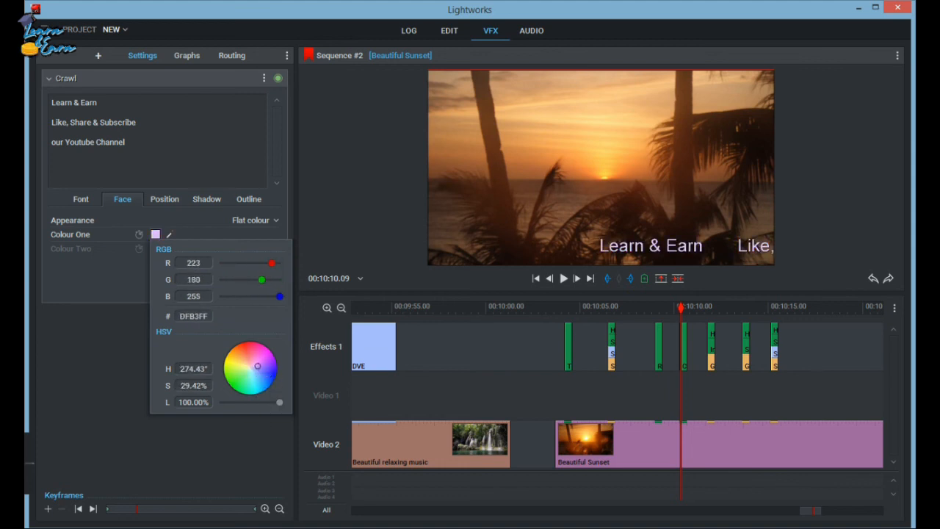
{"action": "left_click", "coordinate": [65, 360]}
- Add another lower-third effect with a heading and sub heading at about 00:10:07, between the LH Box and the roll
{"action": "left_click", "coordinate": [98, 55]}
{"action": "scroll", "coordinate": [287, 235], "scroll_direction": "down", "scroll_amount": 3}
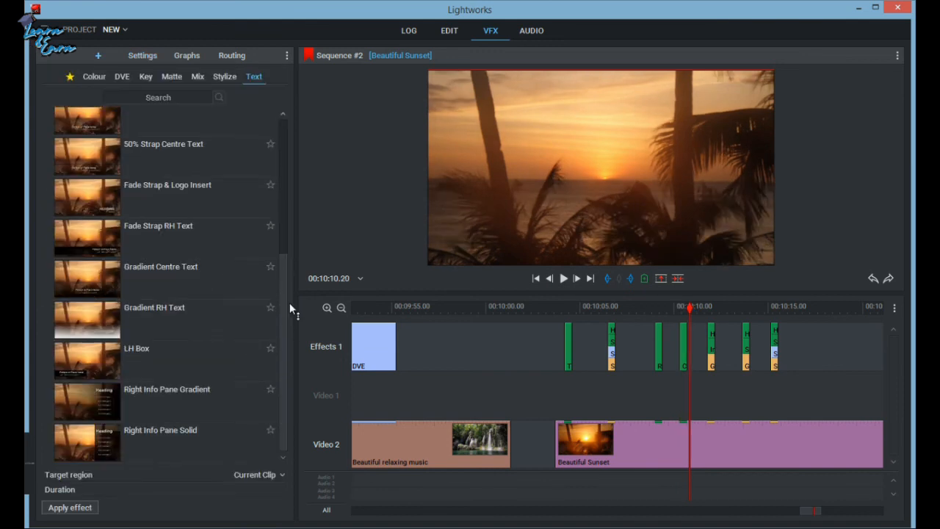
{"action": "scroll", "coordinate": [299, 276], "scroll_direction": "up", "scroll_amount": 2}
{"action": "scroll", "coordinate": [300, 276], "scroll_direction": "up", "scroll_amount": 2}
{"action": "left_click_drag", "start_coordinate": [176, 261], "coordinate": [630, 343]}
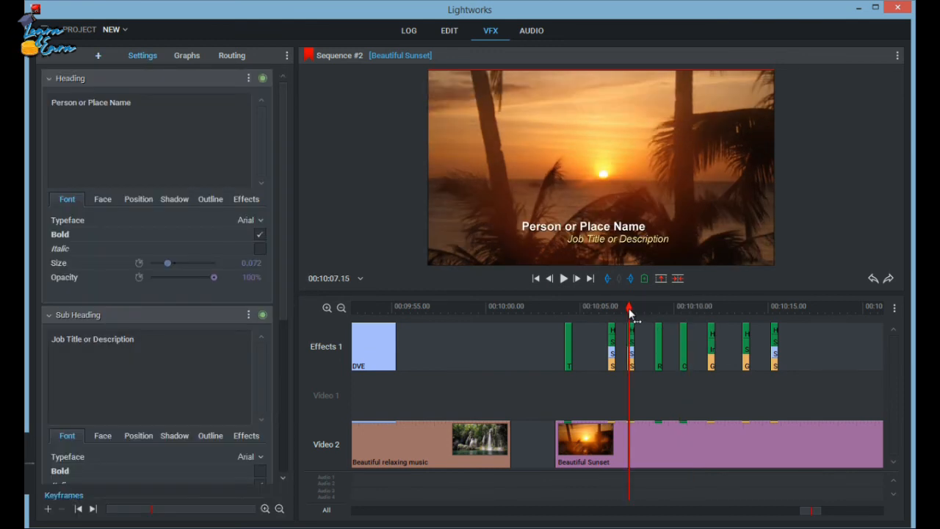